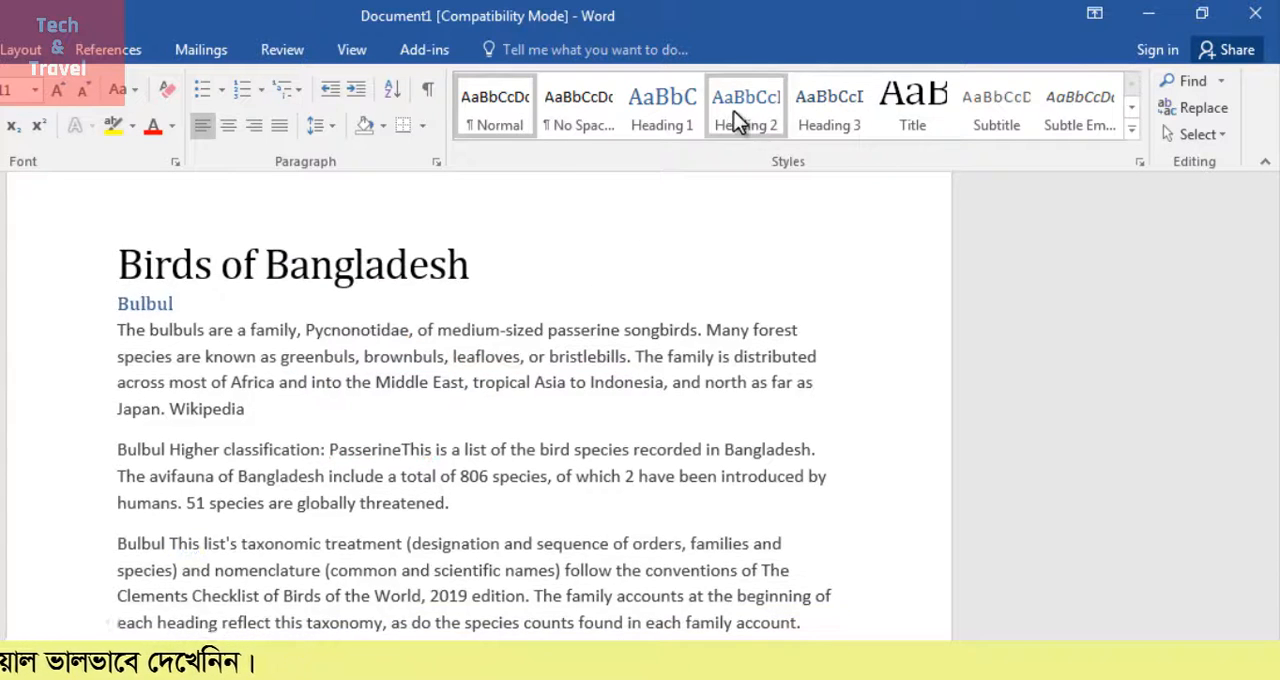
Apply the Heading 1 style to the Bulbul line below the title
{"action": "left_click", "coordinate": [650, 107]}
{"action": "left_click", "coordinate": [192, 322]}
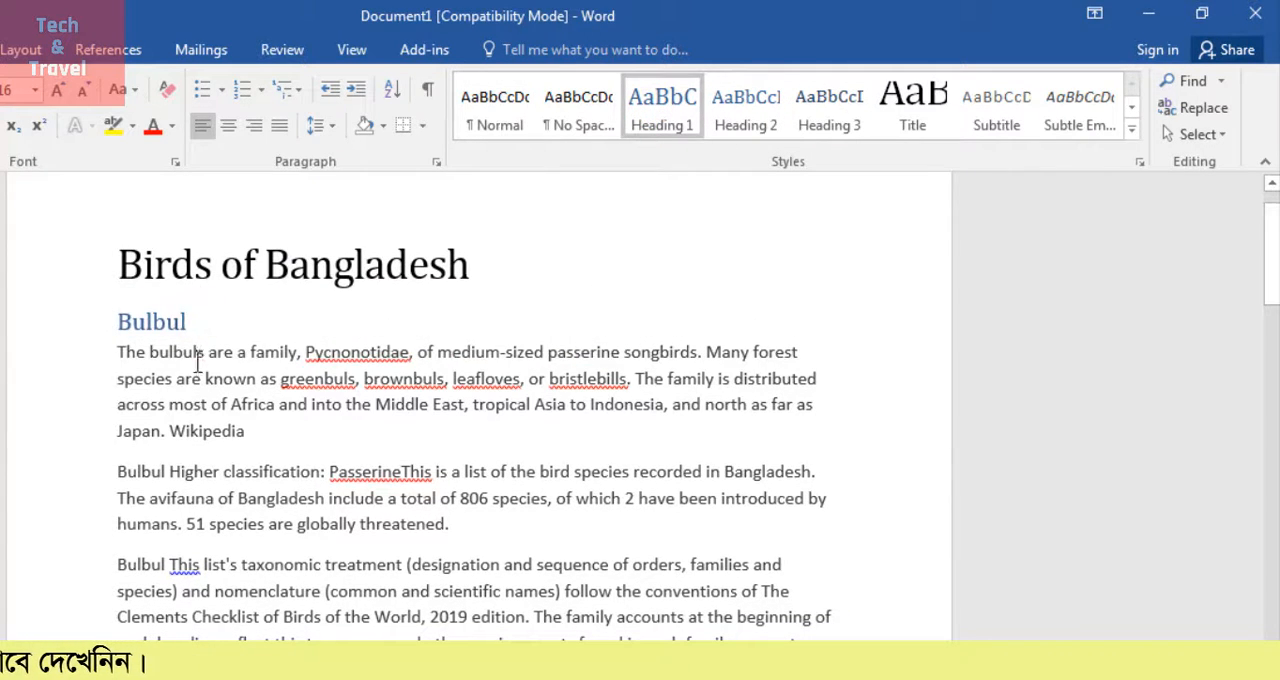
{"action": "left_click", "coordinate": [198, 366]}
{"action": "left_click", "coordinate": [368, 428]}
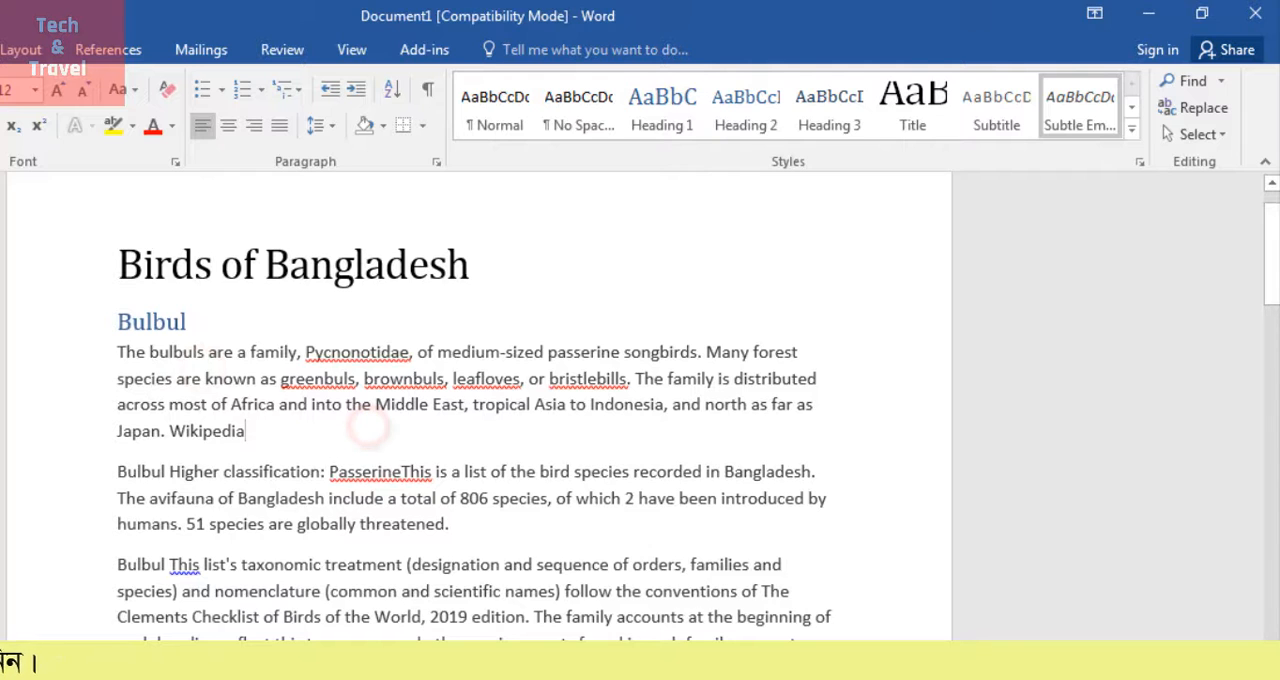
Apply the Heading 2 style to the body paragraphs under the Bulbul heading
{"action": "left_click_drag", "start_coordinate": [305, 638], "coordinate": [133, 350]}
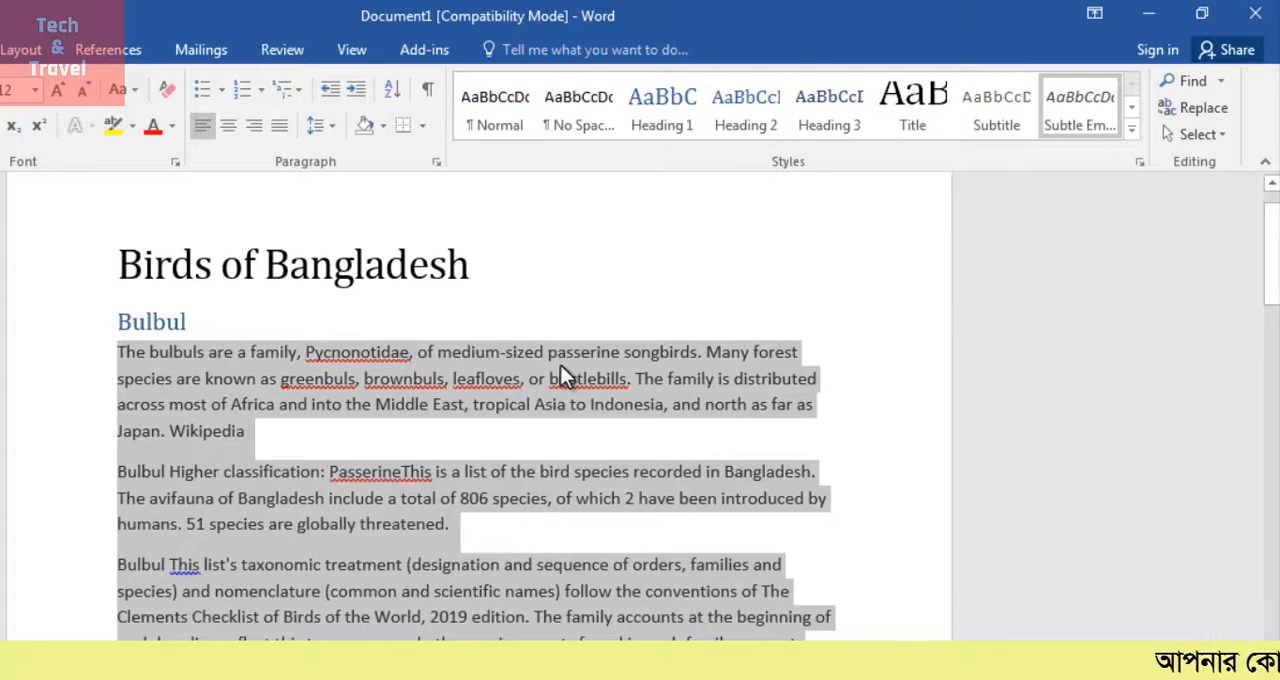
{"action": "left_click", "coordinate": [750, 105]}
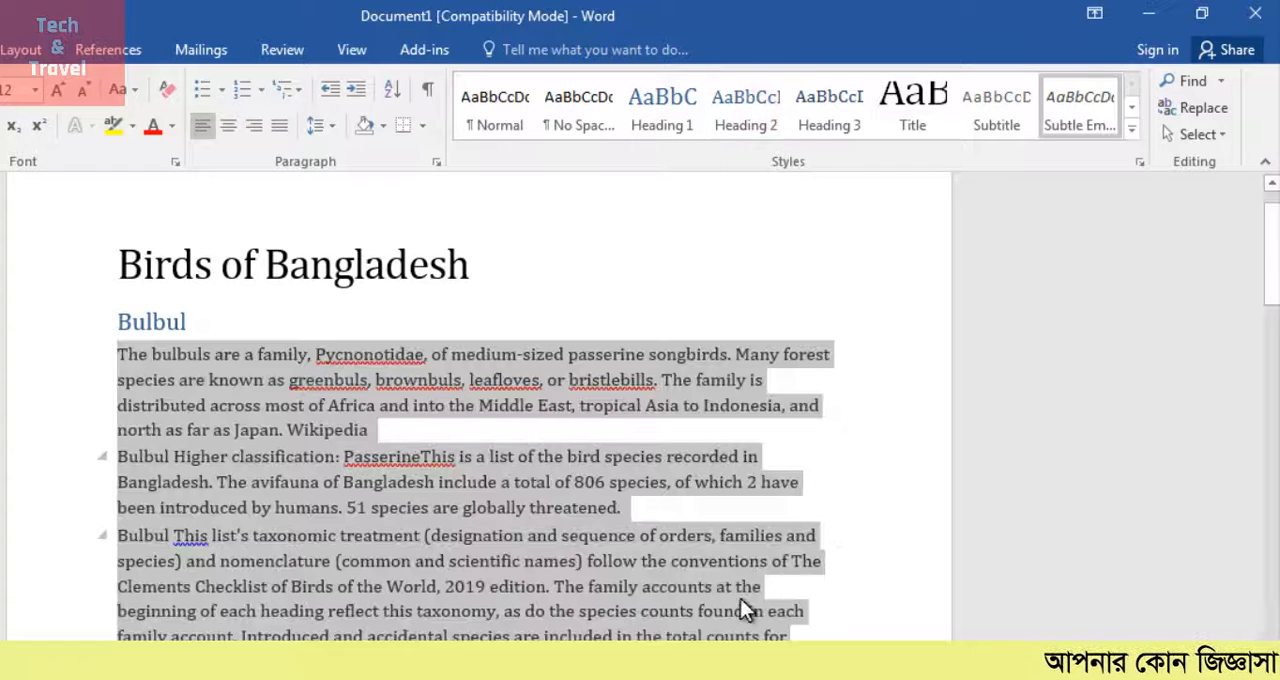
{"action": "left_click", "coordinate": [514, 610]}
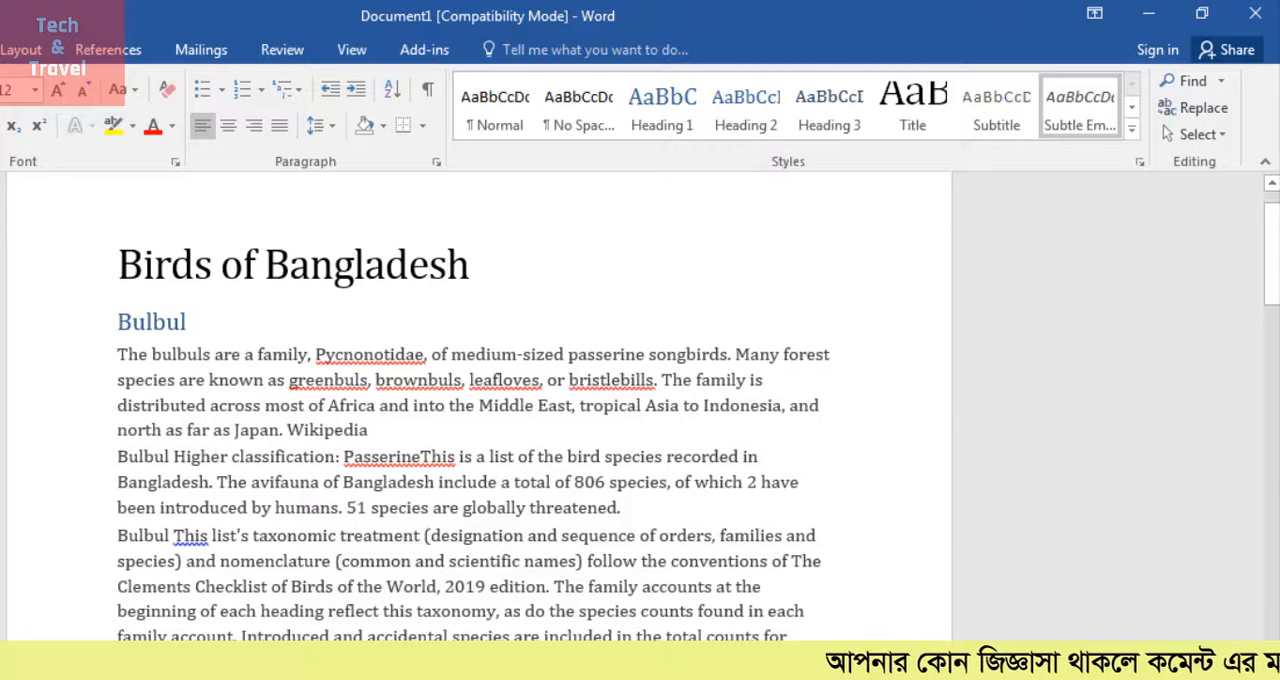
Preview further styles such as Intense Emphasis on a single word and on the whole text without applying any
{"action": "left_click", "coordinate": [450, 456]}
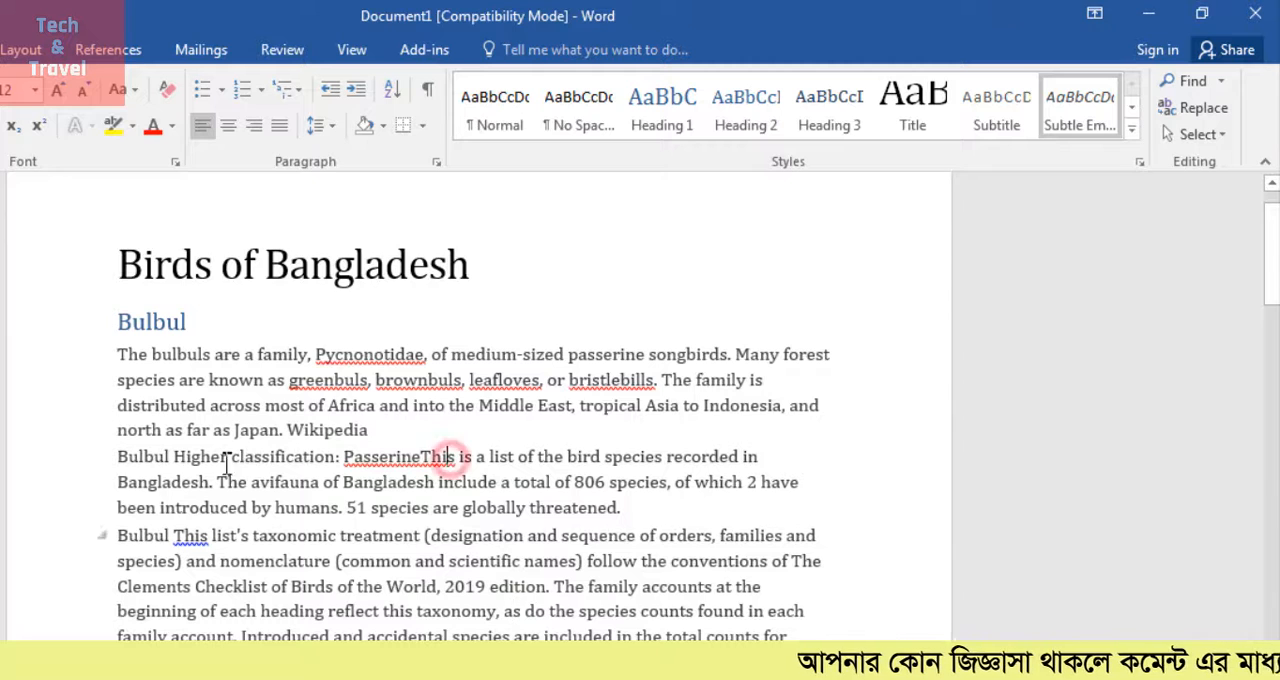
{"action": "left_click", "coordinate": [1133, 127]}
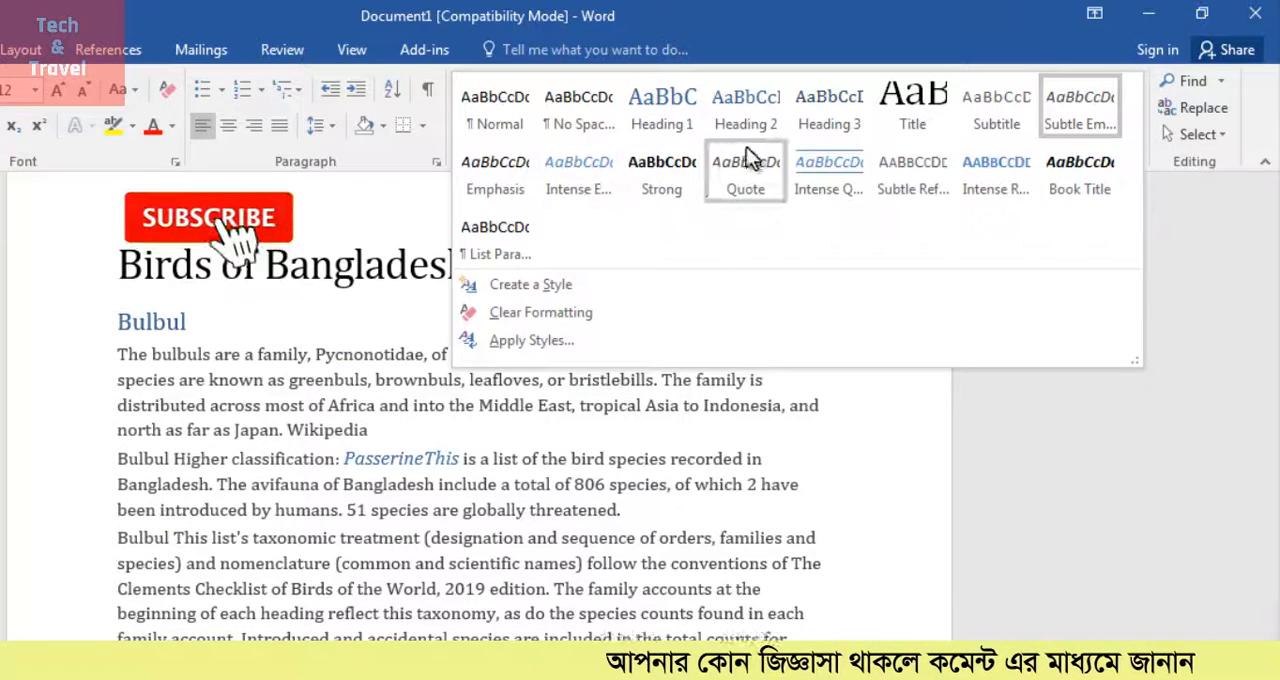
{"action": "key", "text": "Escape"}
{"action": "left_click_drag", "start_coordinate": [366, 650], "coordinate": [115, 270]}
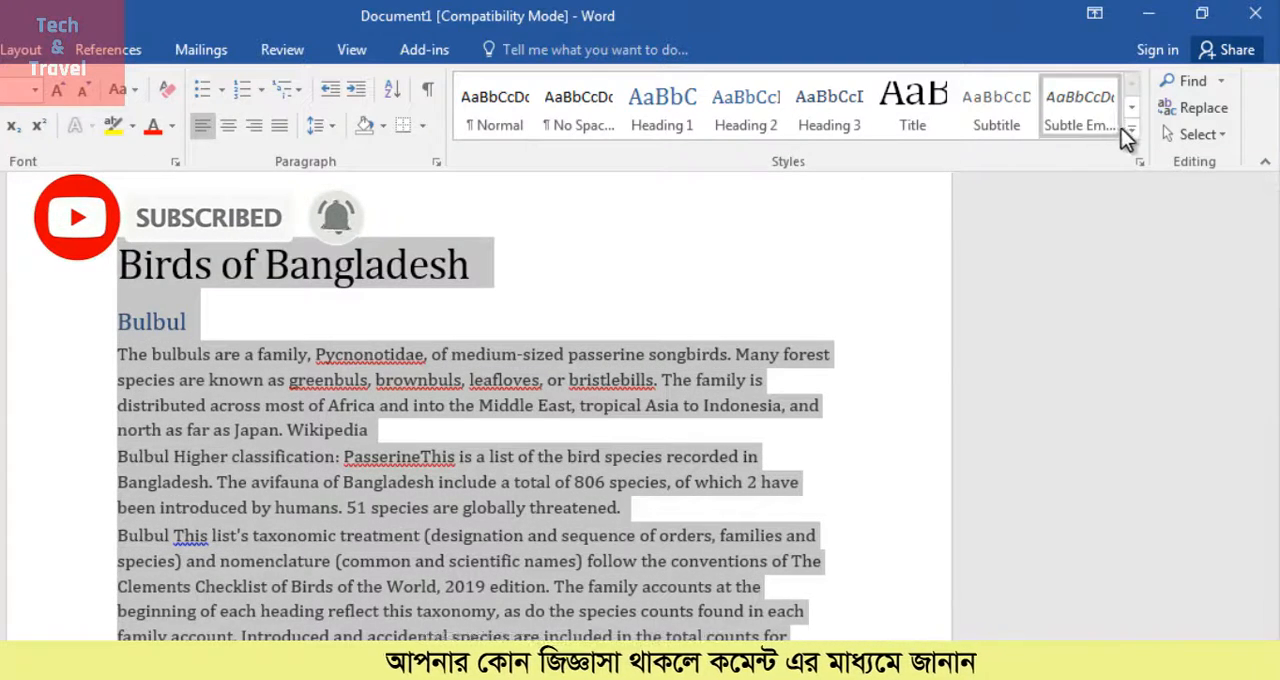
{"action": "left_click", "coordinate": [1133, 130]}
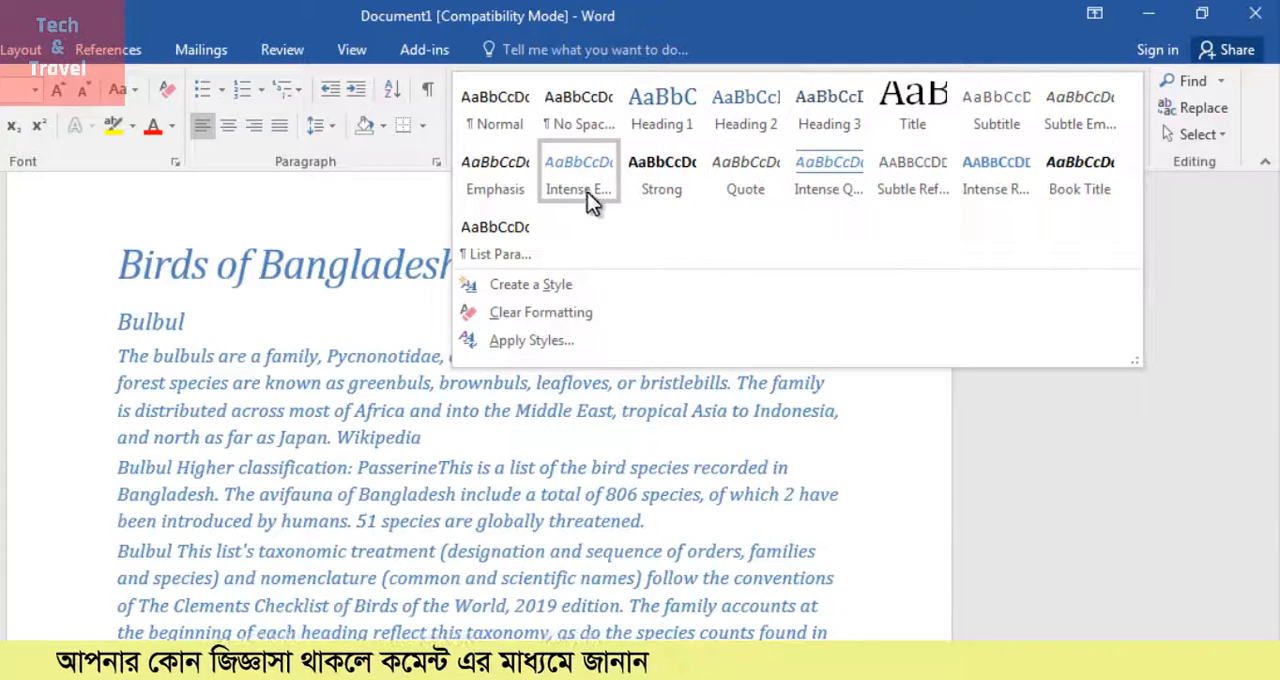
{"action": "left_click", "coordinate": [344, 563]}
{"action": "left_click", "coordinate": [344, 563]}
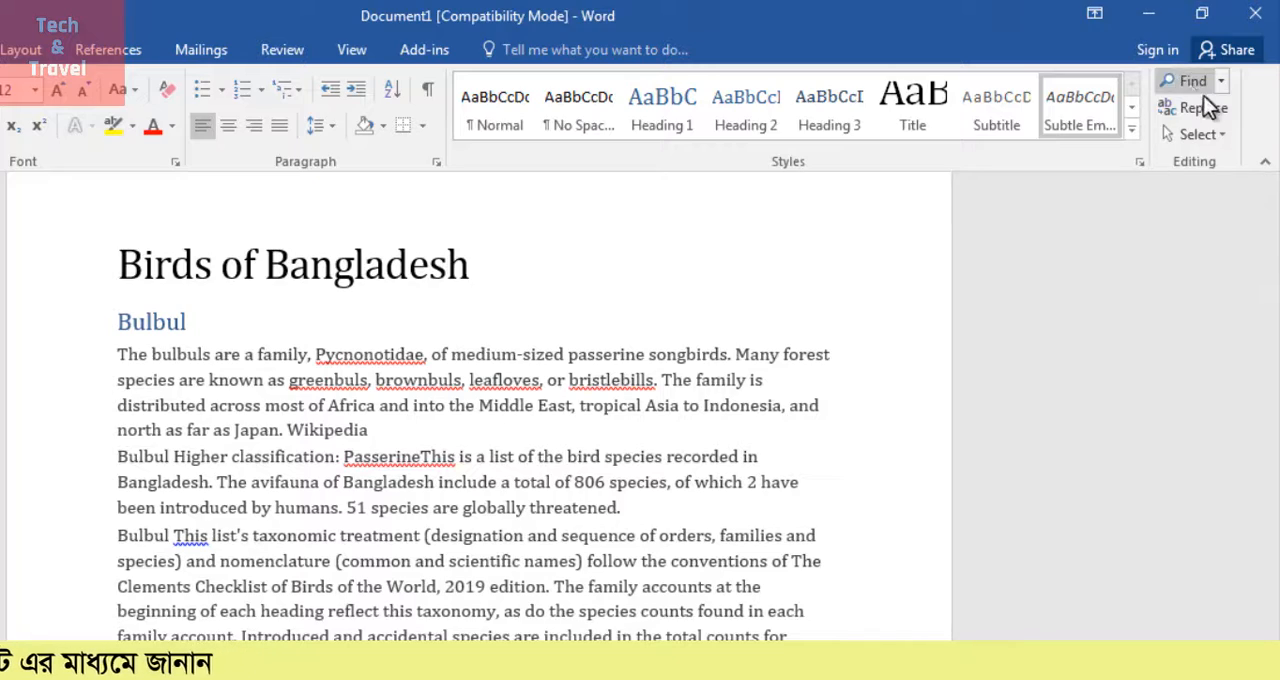
Search the document for the heading word Bulbul
{"action": "left_click", "coordinate": [812, 319]}
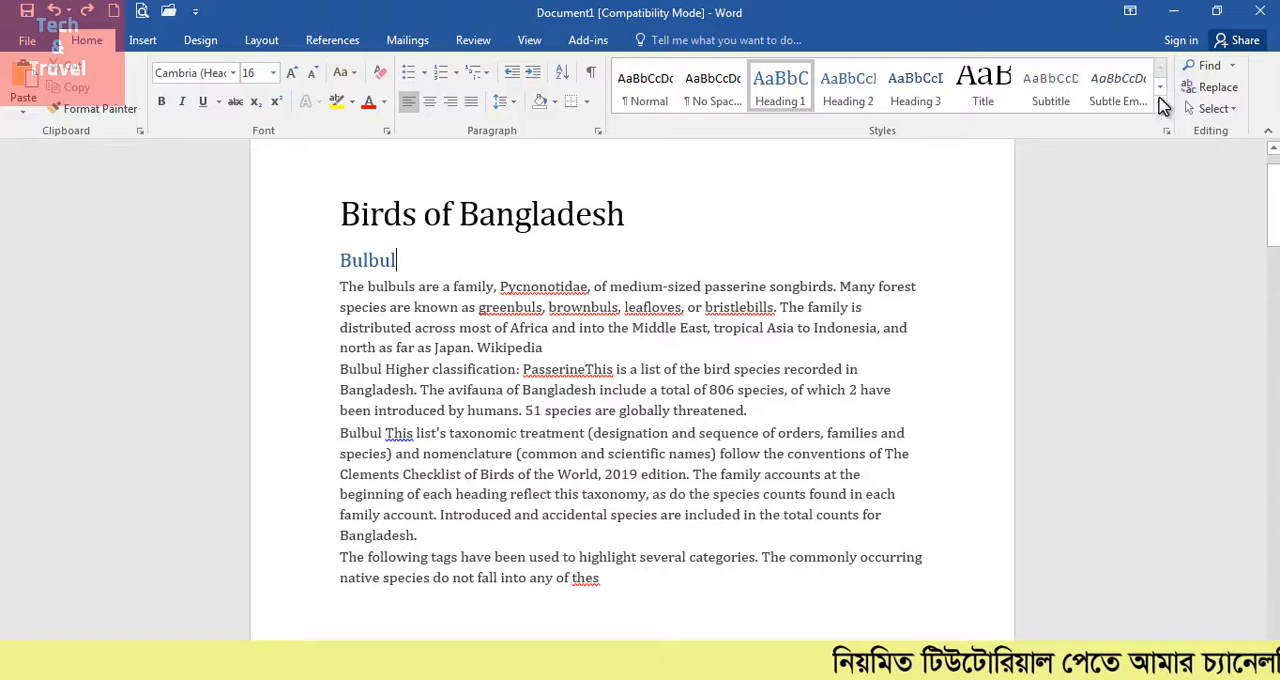
{"action": "left_click", "coordinate": [1205, 65]}
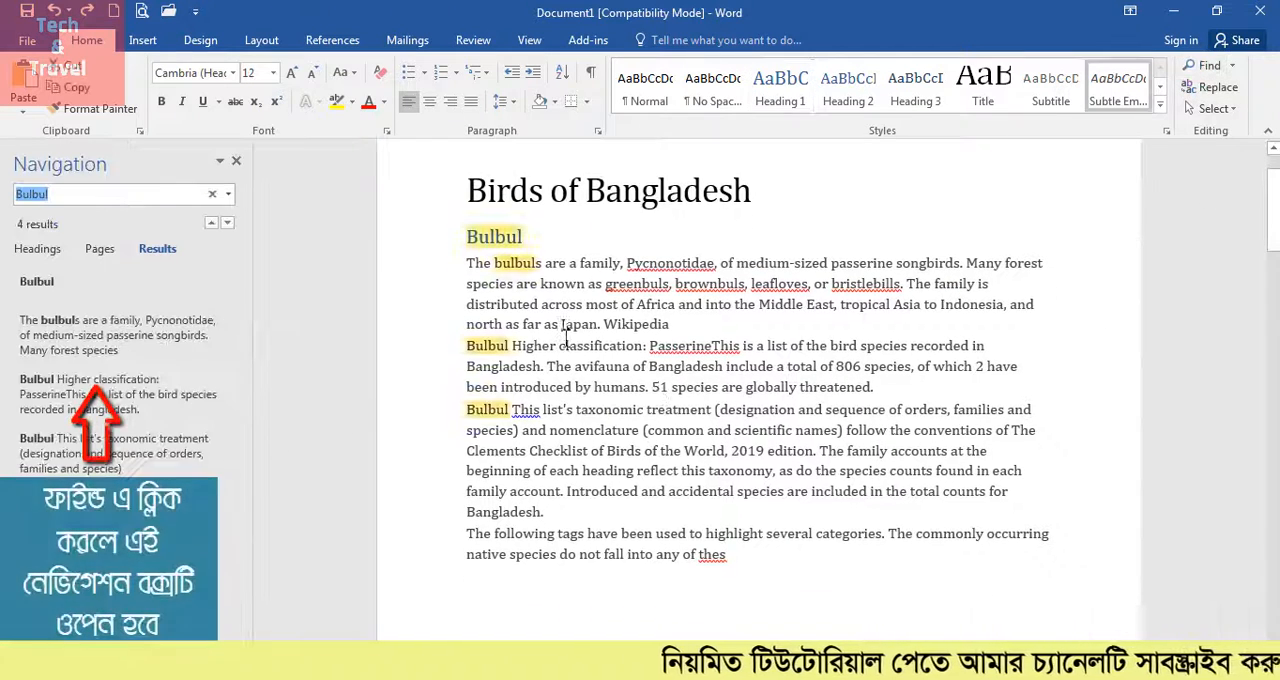
{"action": "key", "text": "Escape"}
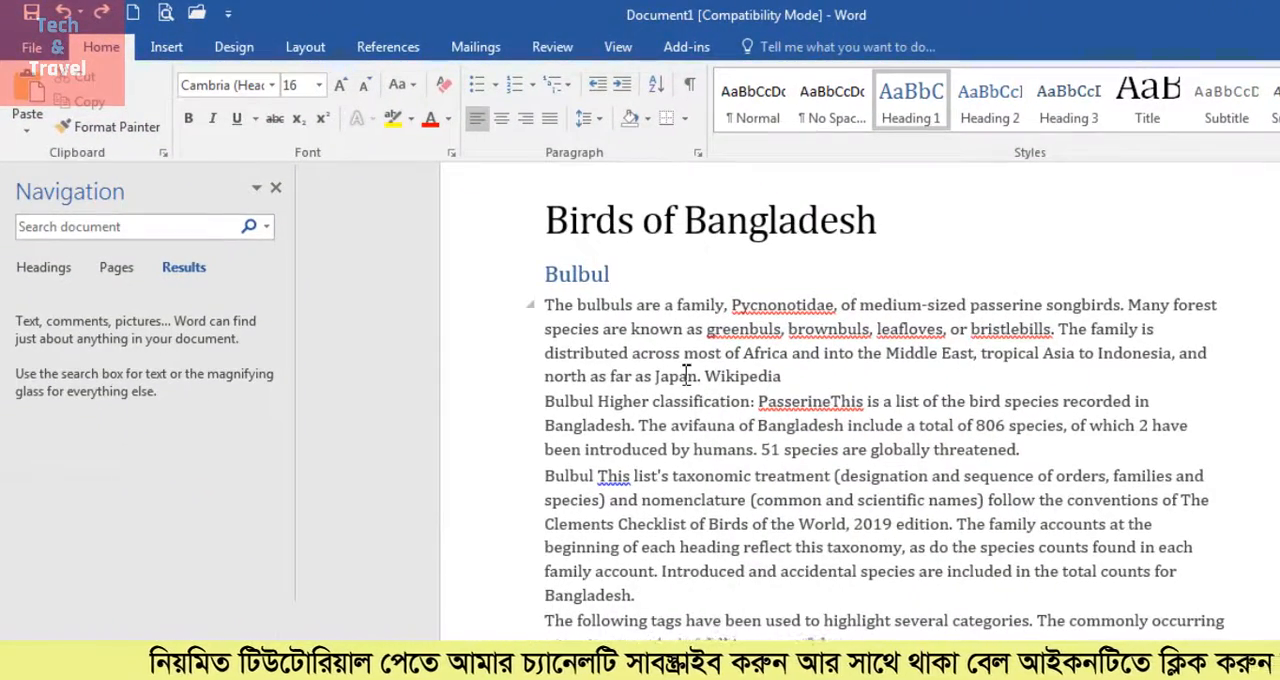
{"action": "key", "text": "shift+Home"}
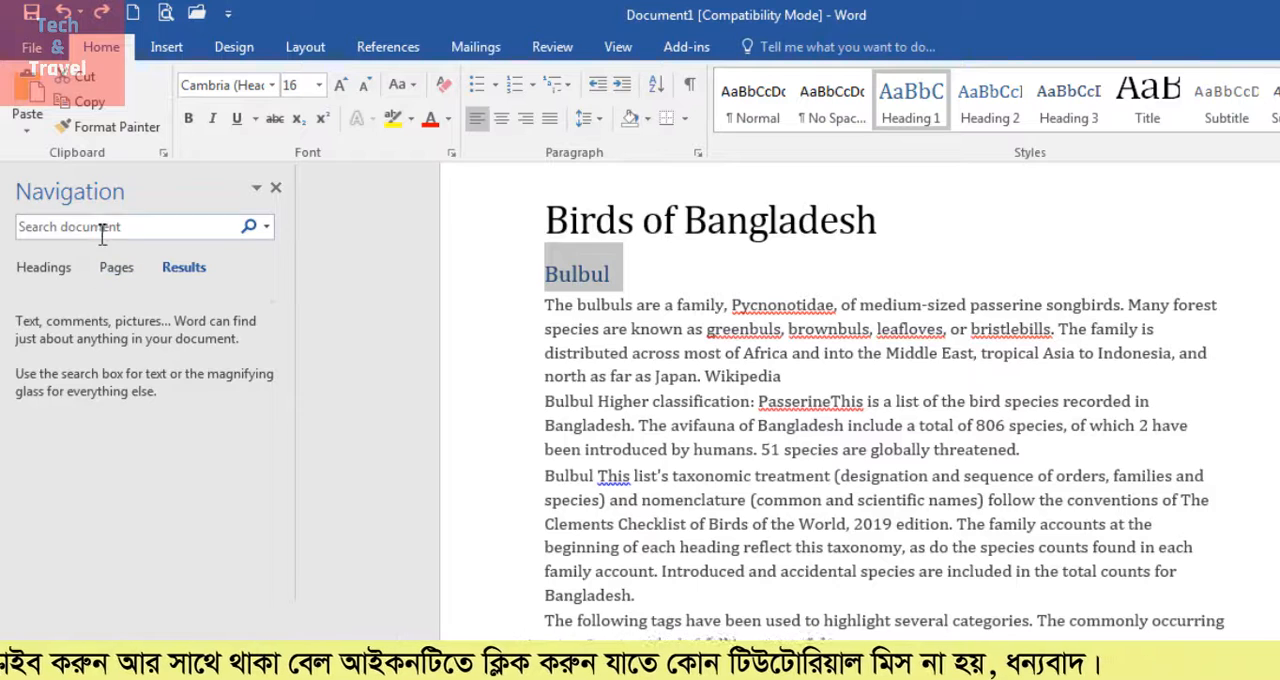
{"action": "type", "text": "Bulbul"}
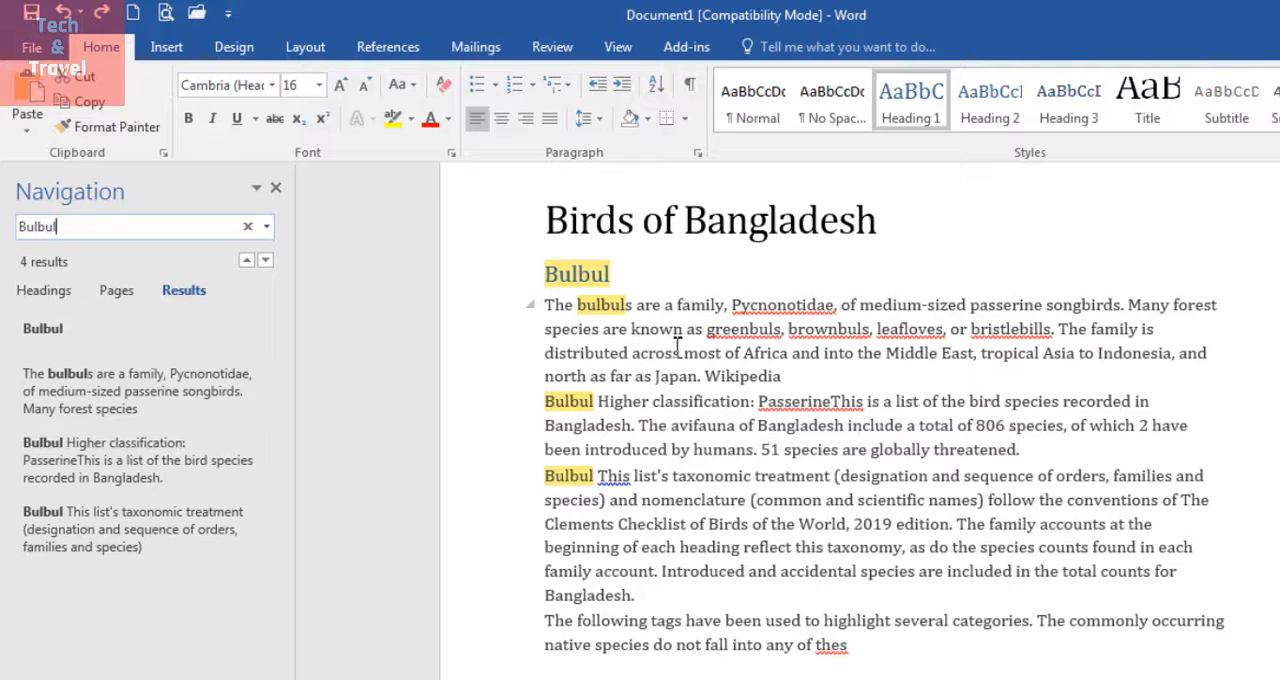
Clear the search, look for Bangladesh instead, and close the Navigation pane
{"action": "left_click", "coordinate": [251, 228]}
{"action": "left_click_drag", "start_coordinate": [879, 222], "coordinate": [700, 235]}
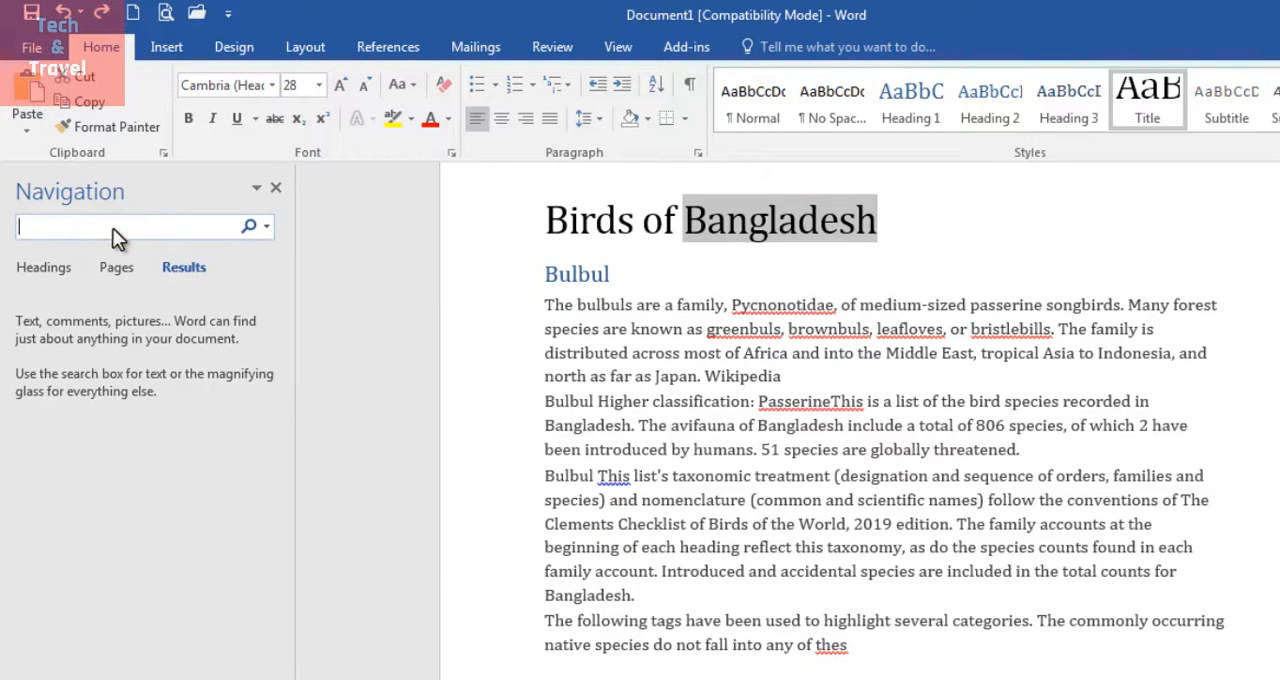
{"action": "type", "text": "Bangladesh"}
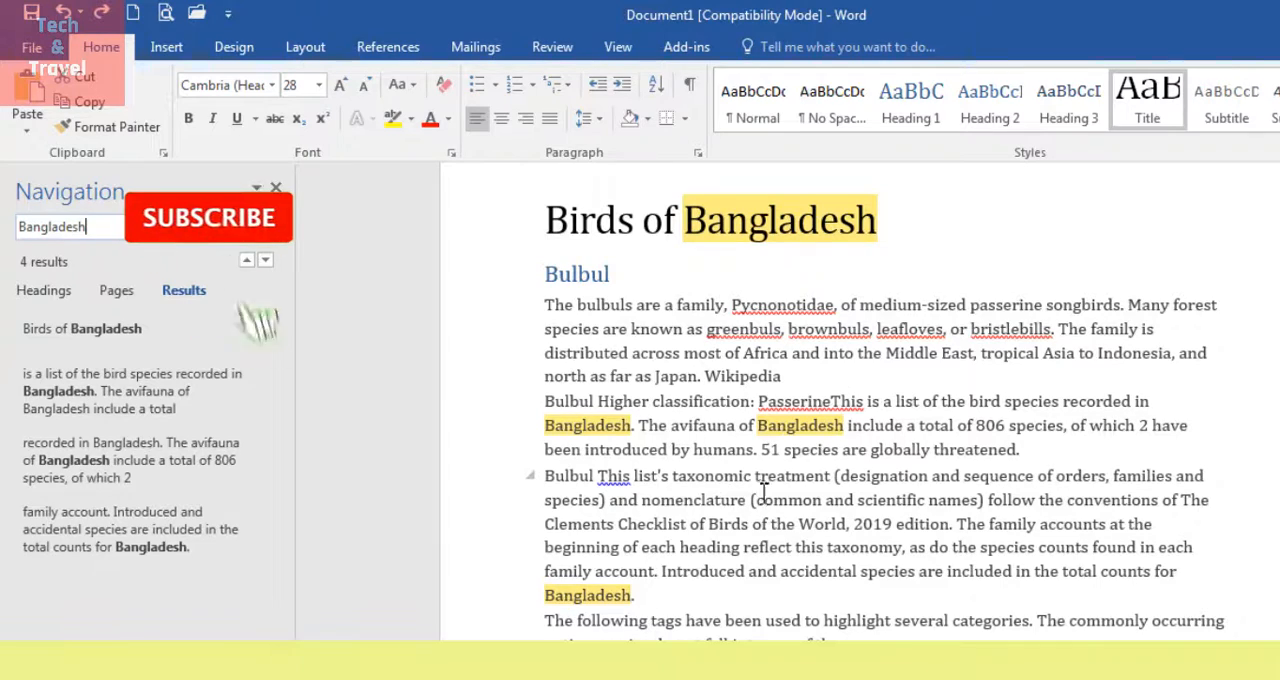
{"action": "left_click", "coordinate": [276, 187]}
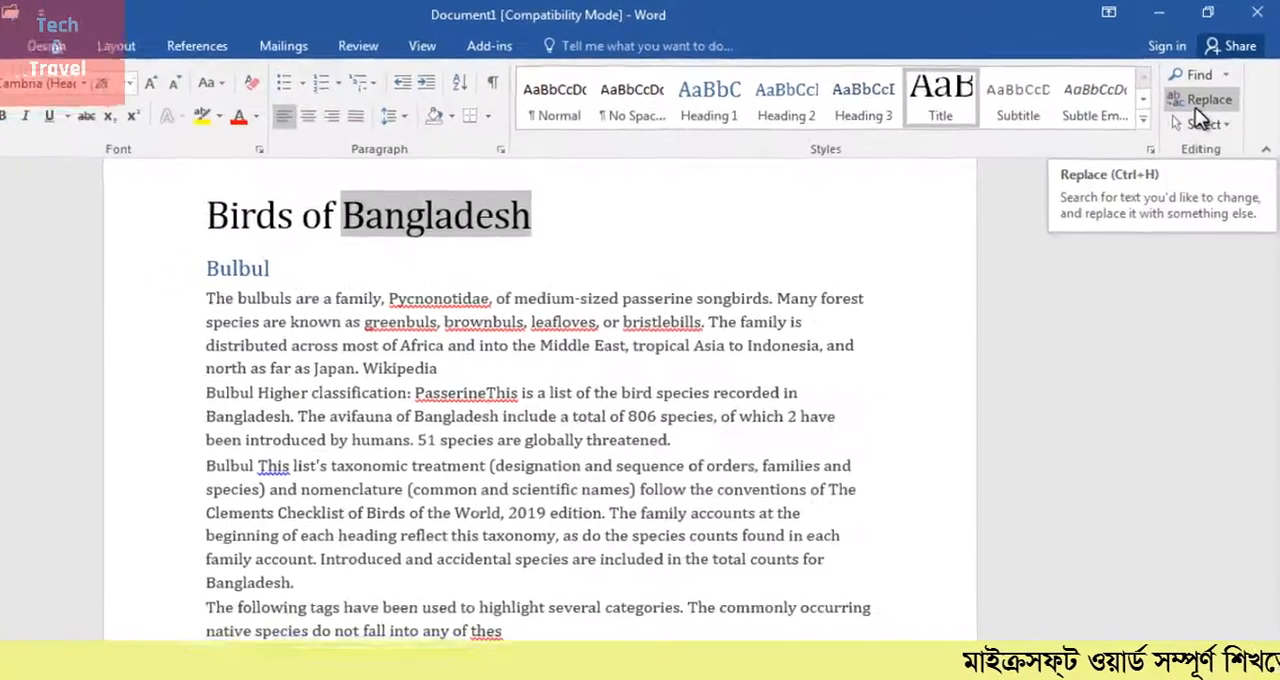
Set up a find and replace with Bulbul as the search text and Magpie as the replacement
{"action": "left_click", "coordinate": [1207, 93]}
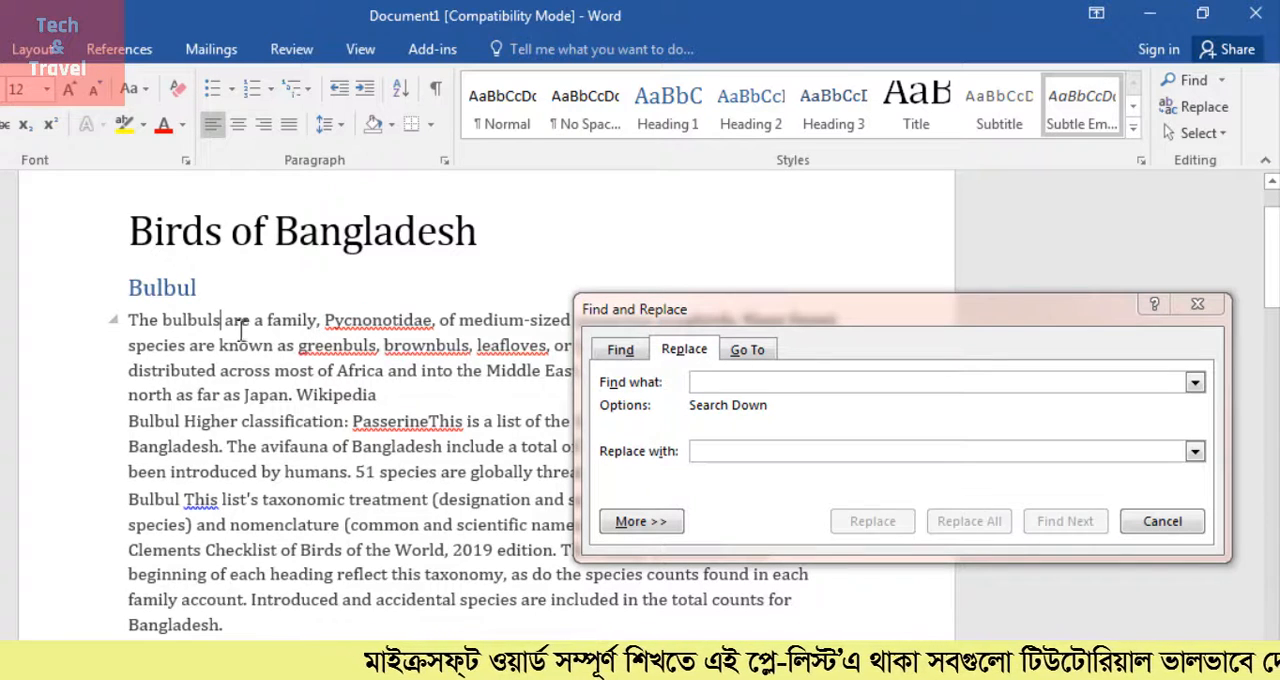
{"action": "double_click", "coordinate": [162, 290]}
{"action": "left_click", "coordinate": [213, 322]}
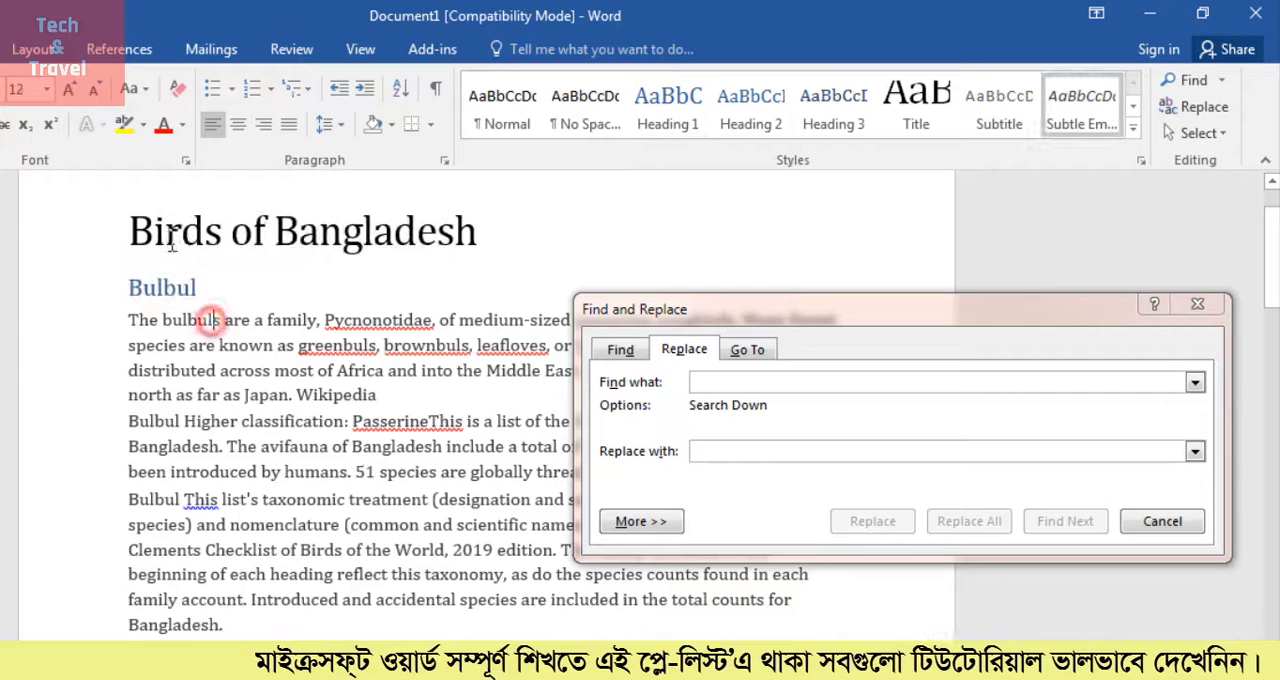
{"action": "double_click", "coordinate": [163, 289]}
{"action": "left_click", "coordinate": [186, 320]}
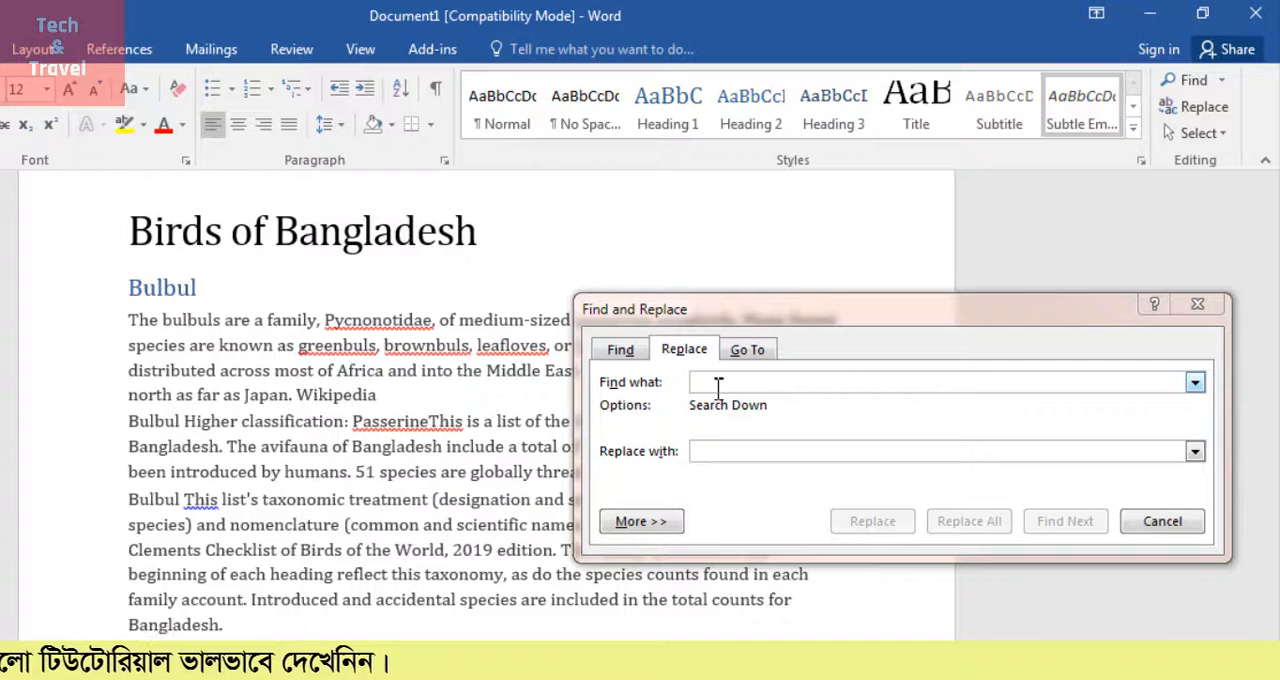
{"action": "left_click_drag", "start_coordinate": [205, 293], "coordinate": [128, 290]}
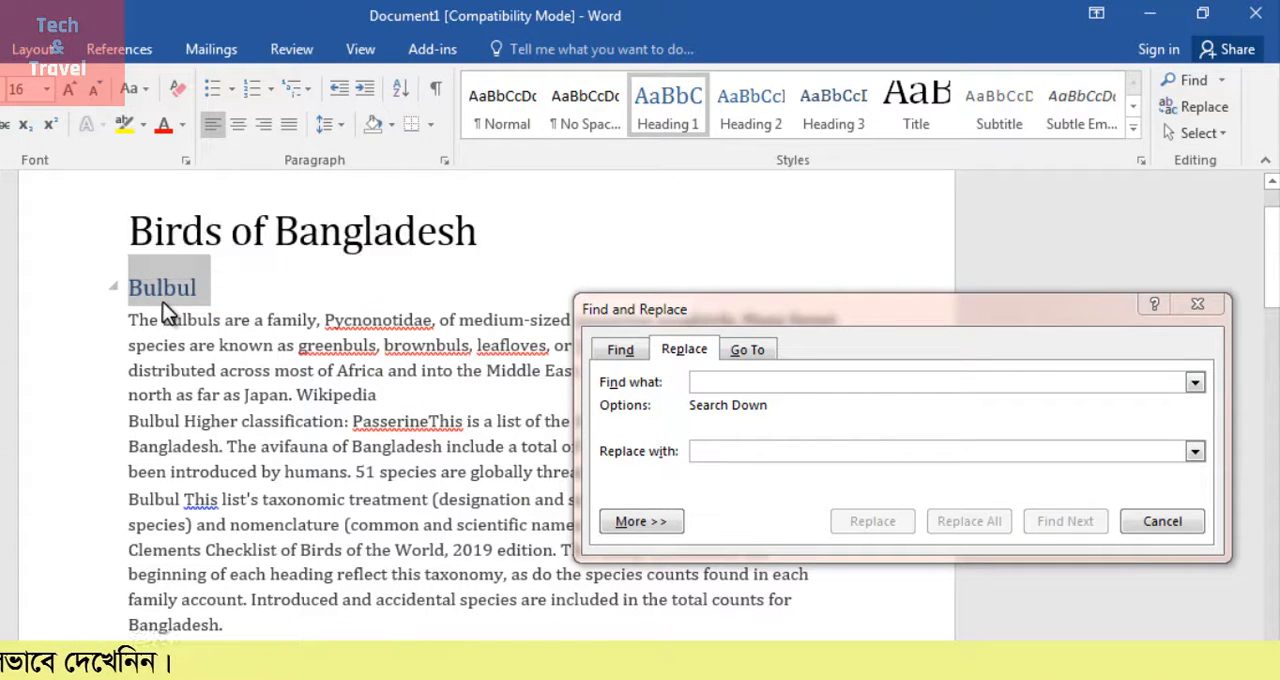
{"action": "left_click", "coordinate": [711, 385]}
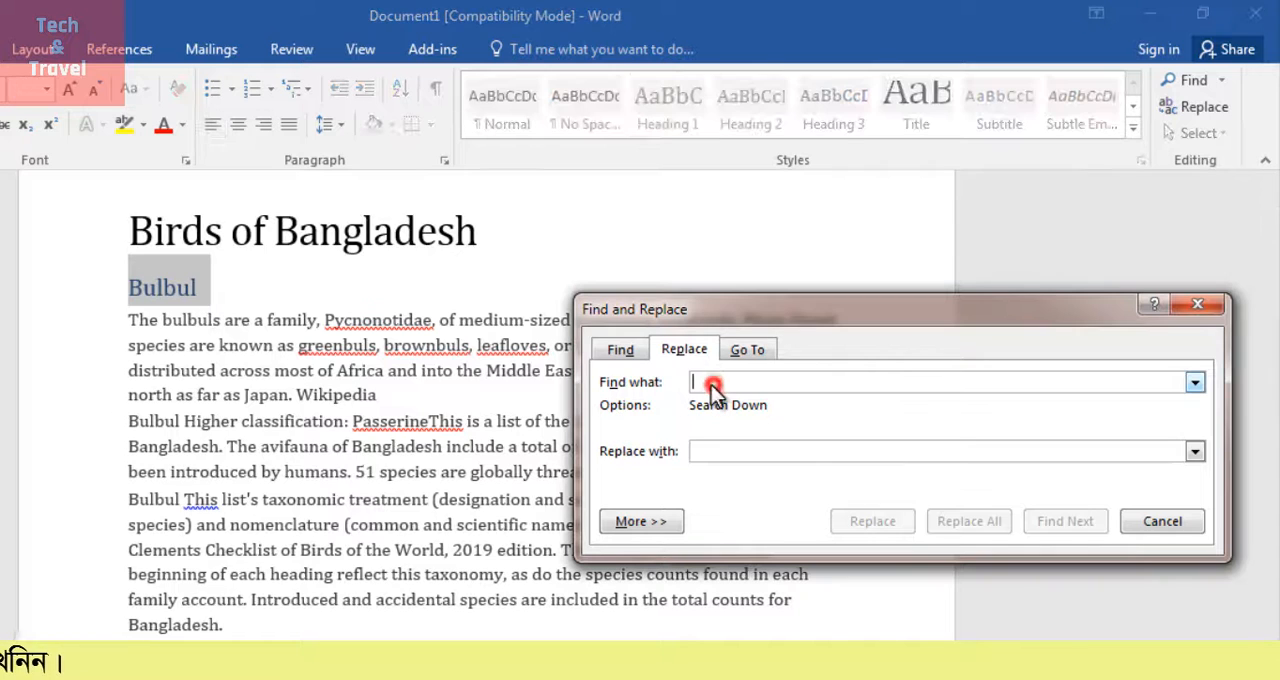
{"action": "type", "text": "Bulbul"}
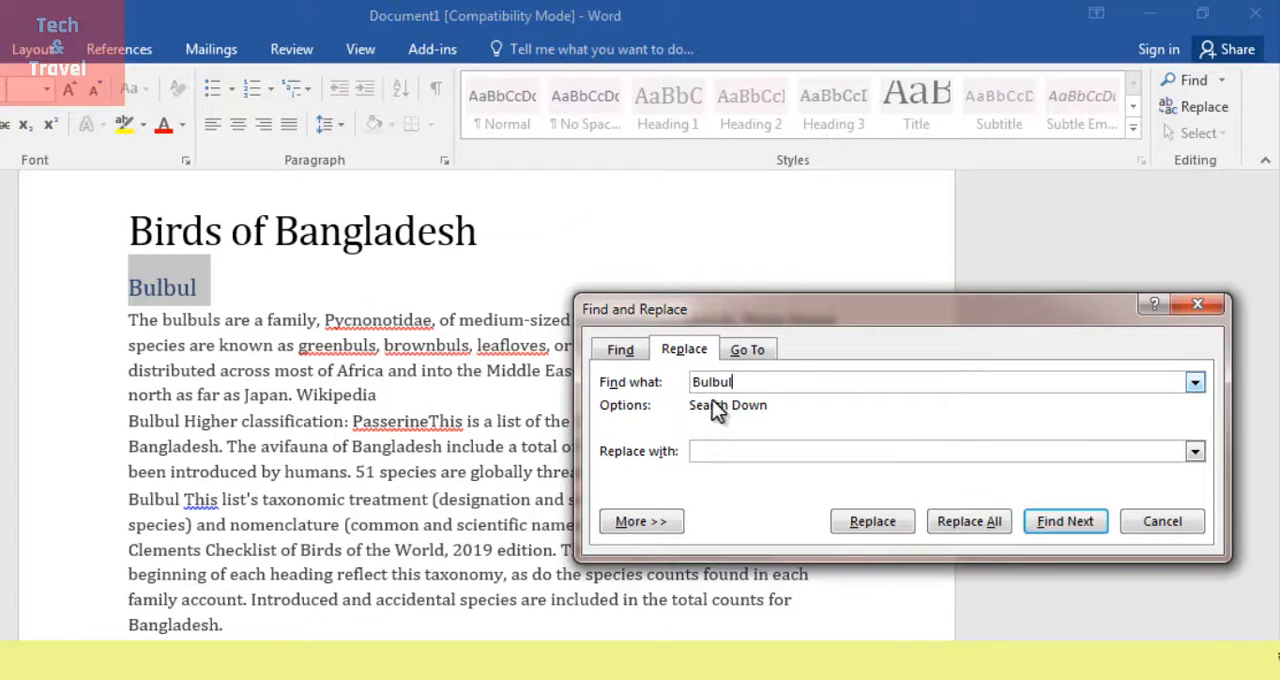
{"action": "left_click", "coordinate": [716, 453]}
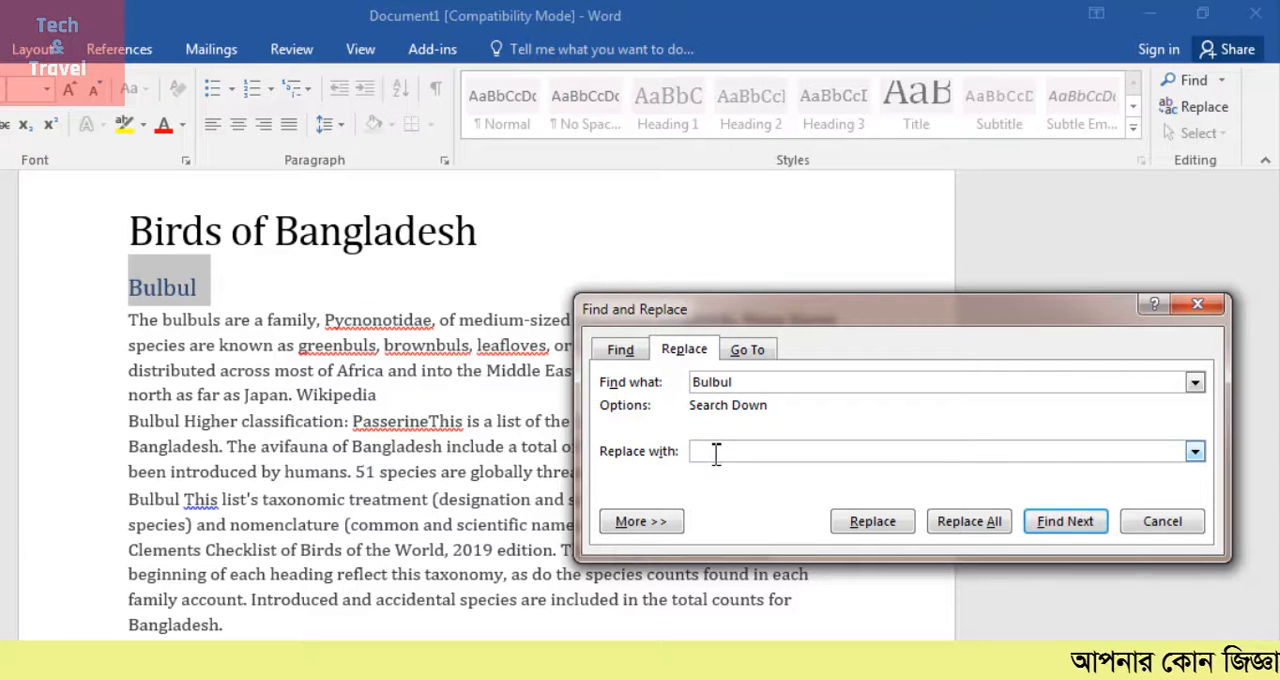
{"action": "type", "text": "Mag"}
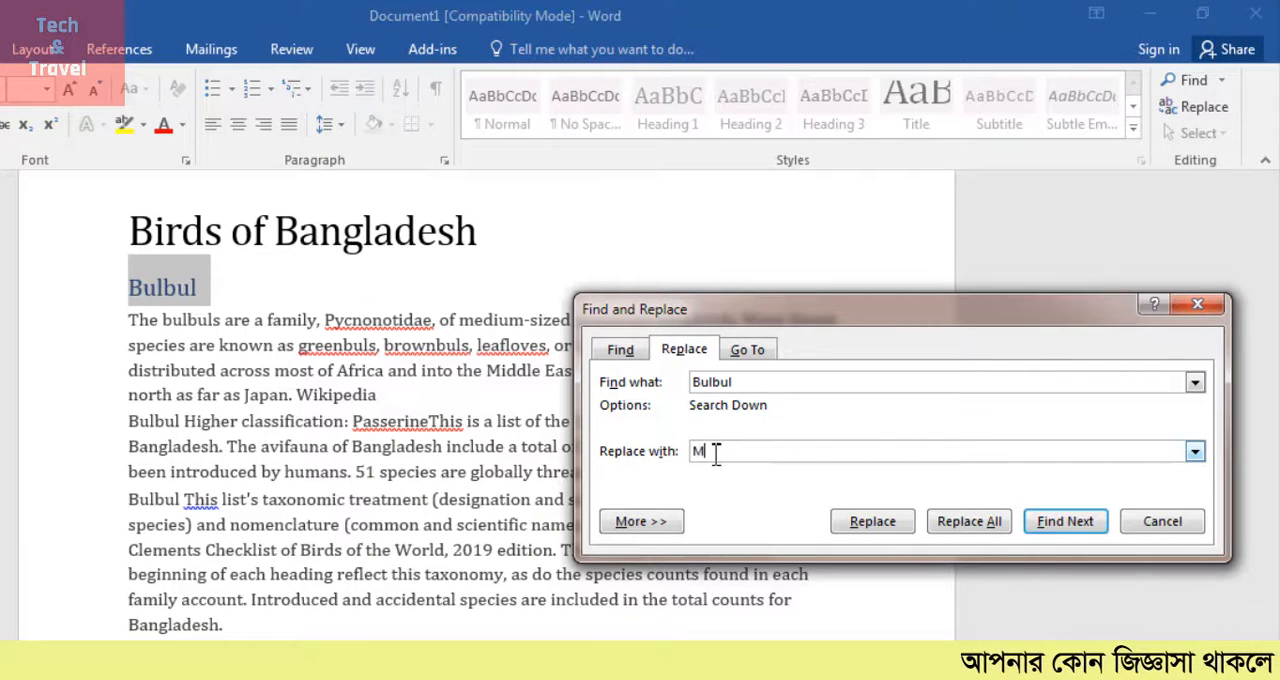
{"action": "type", "text": "pie"}
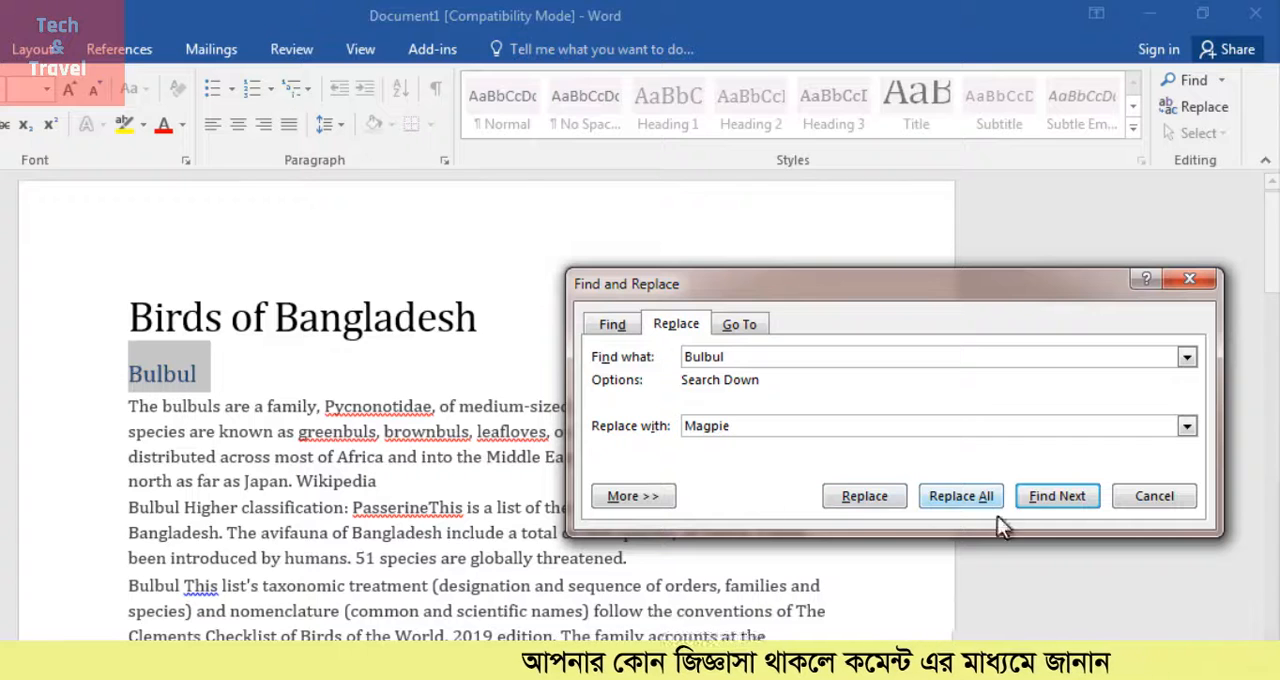
Replace Bulbul with Magpie in the heading and in all remaining occurrences, continuing the search from the beginning
{"action": "left_click", "coordinate": [877, 493]}
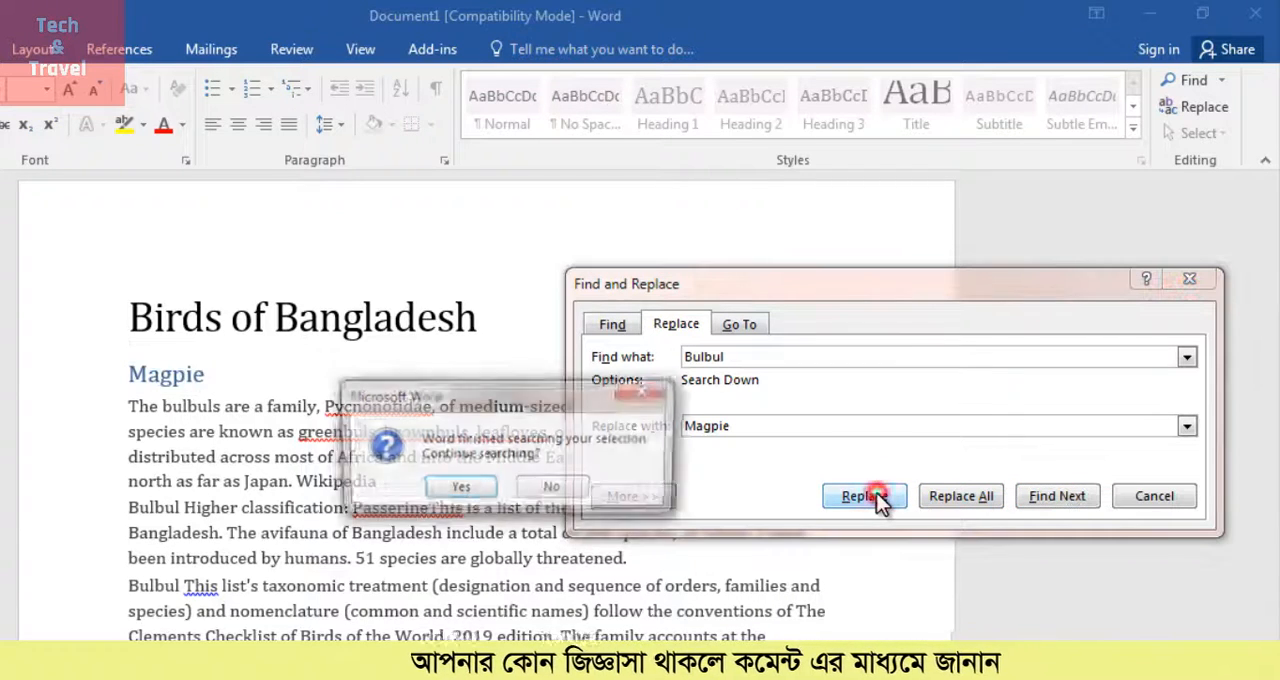
{"action": "left_click", "coordinate": [459, 490]}
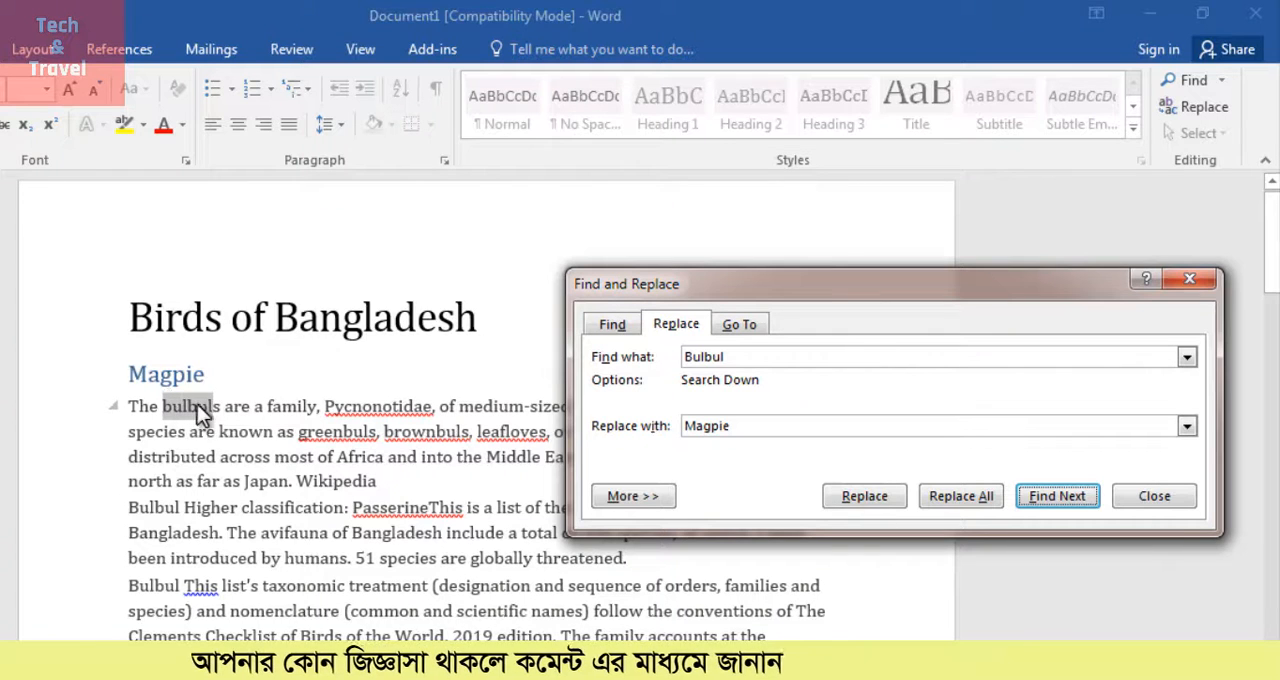
{"action": "left_click", "coordinate": [947, 492]}
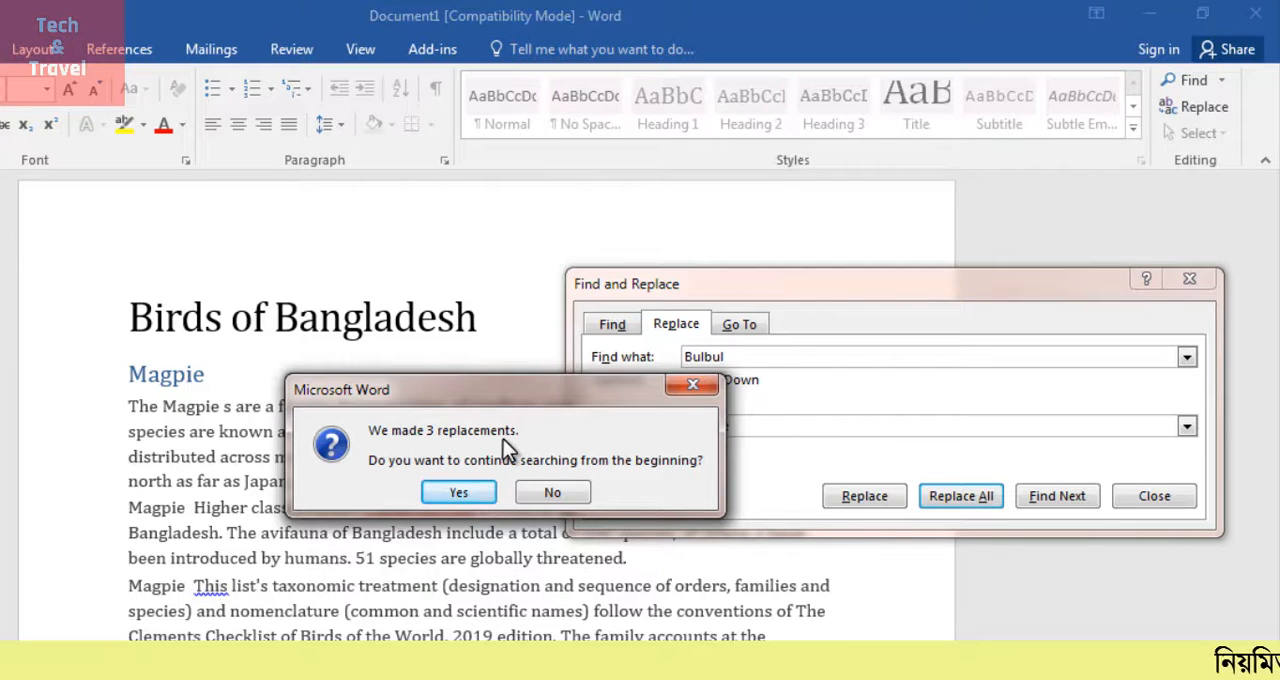
{"action": "left_click", "coordinate": [463, 497]}
{"action": "left_click", "coordinate": [526, 490]}
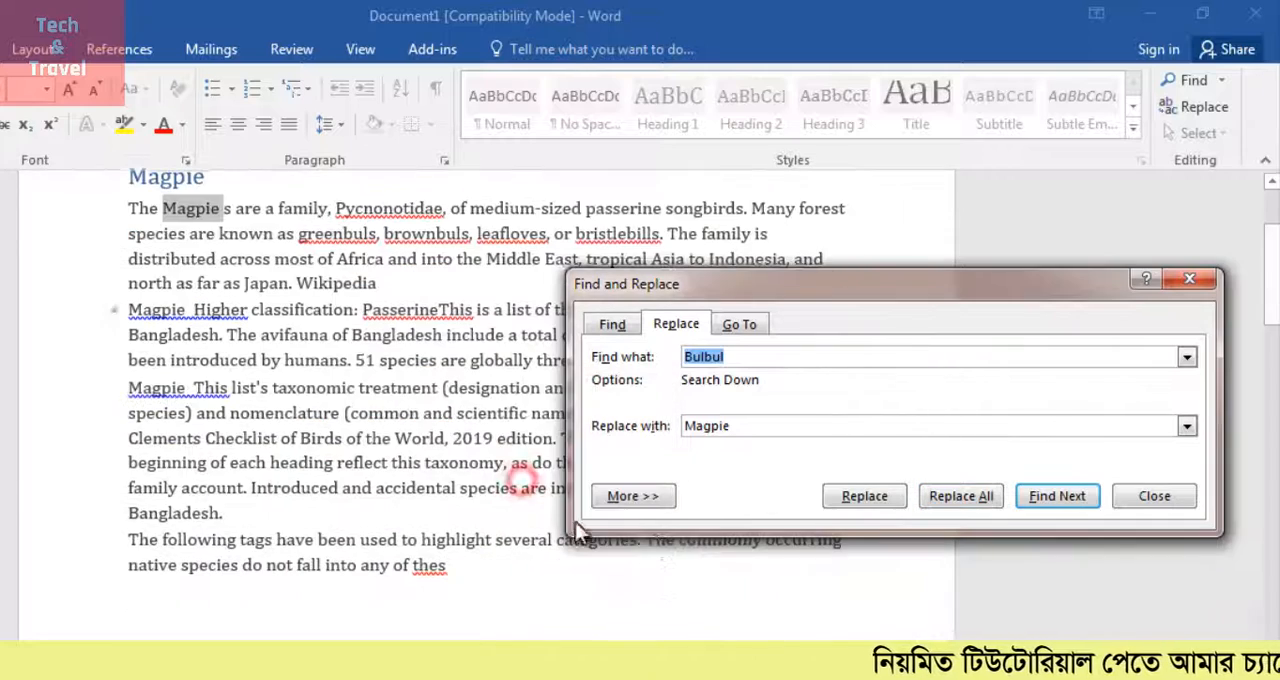
Review the replaced words in the text and re-enter Magpie as the replacement text
{"action": "left_click", "coordinate": [365, 392]}
{"action": "scroll", "coordinate": [365, 392], "scroll_direction": "up", "scroll_amount": 3}
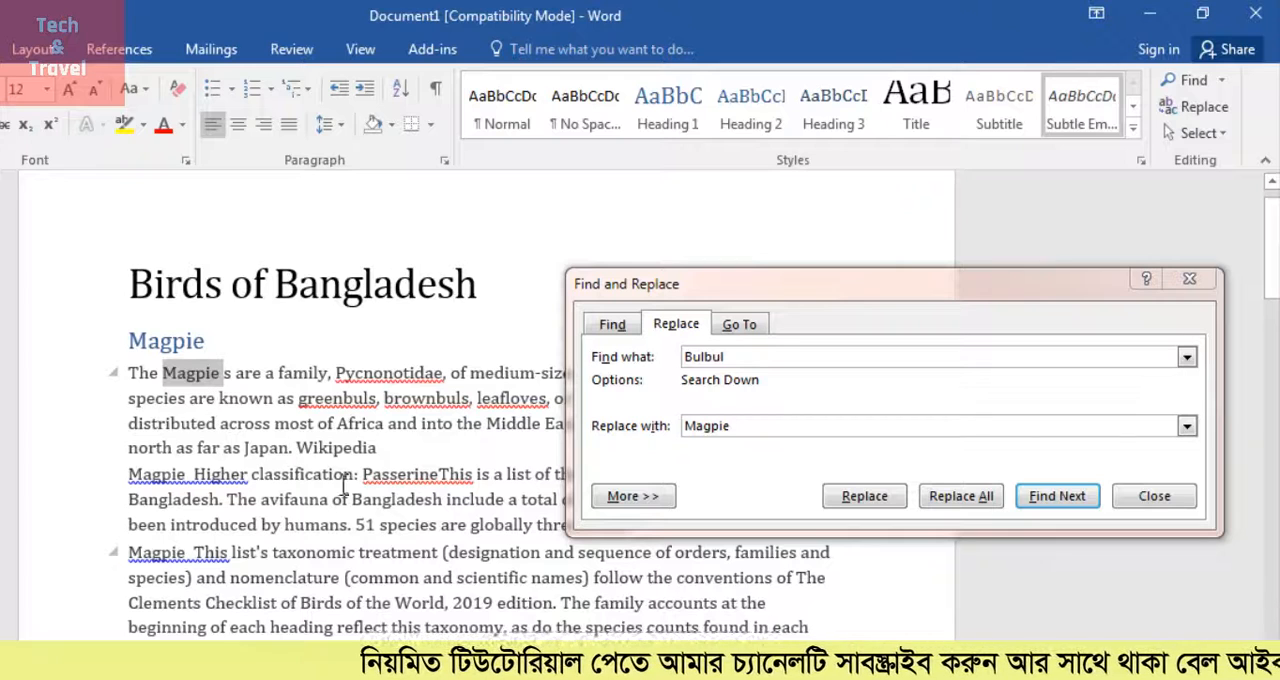
{"action": "left_click", "coordinate": [721, 415]}
{"action": "type", "text": "Magp"}
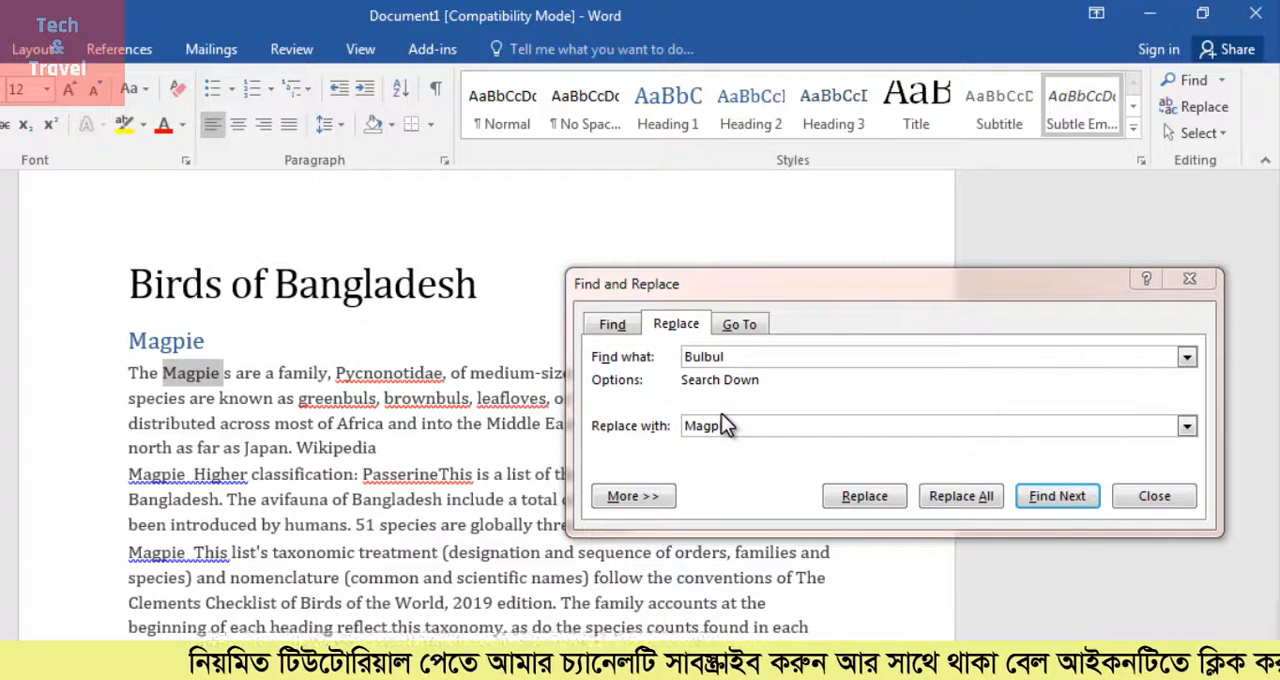
{"action": "type", "text": "ie"}
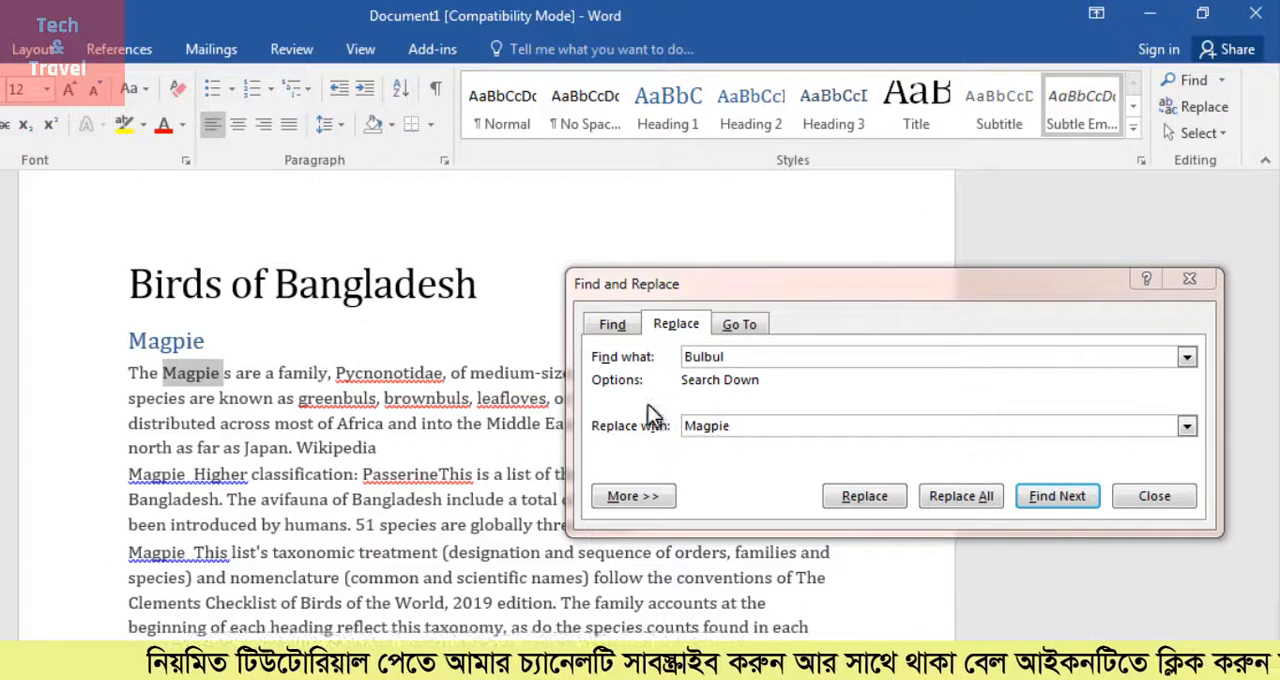
Examine the Go To targets Section, Line, Bookmark, Comment and Footnote, and set the target back to Page
{"action": "left_click", "coordinate": [742, 326]}
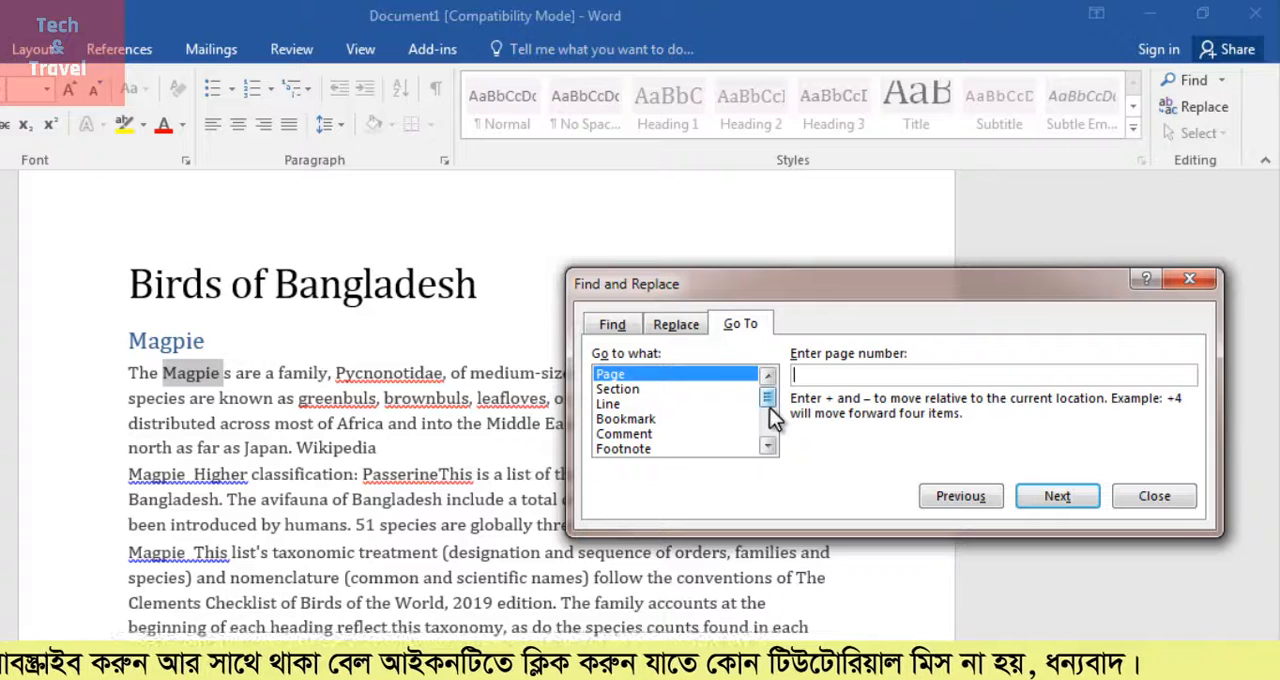
{"action": "left_click", "coordinate": [620, 390]}
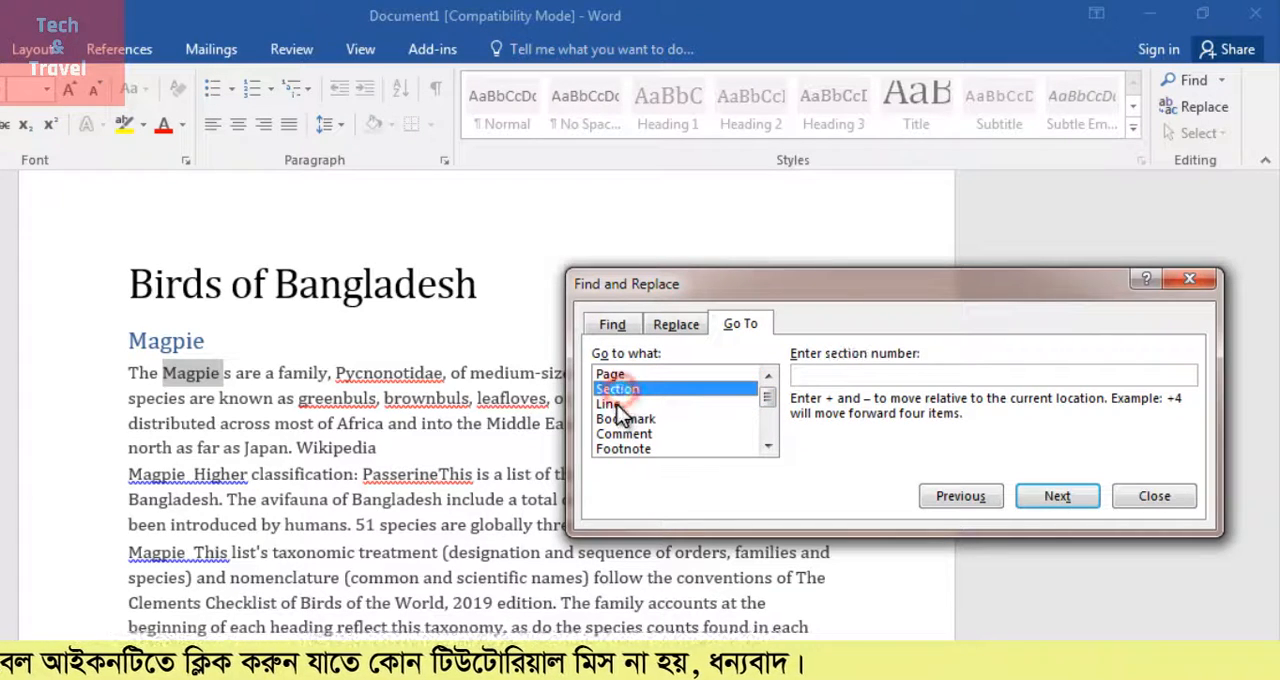
{"action": "left_click", "coordinate": [617, 404]}
{"action": "left_click", "coordinate": [625, 420]}
{"action": "left_click", "coordinate": [627, 435]}
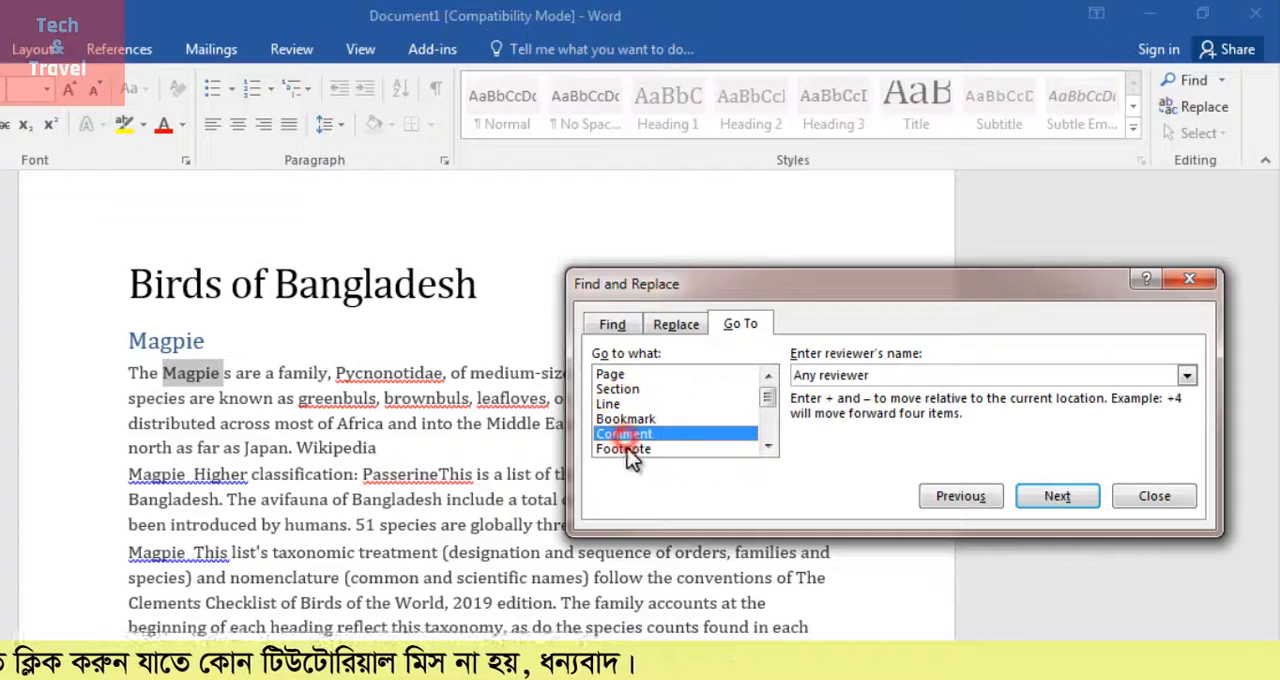
{"action": "left_click", "coordinate": [629, 450]}
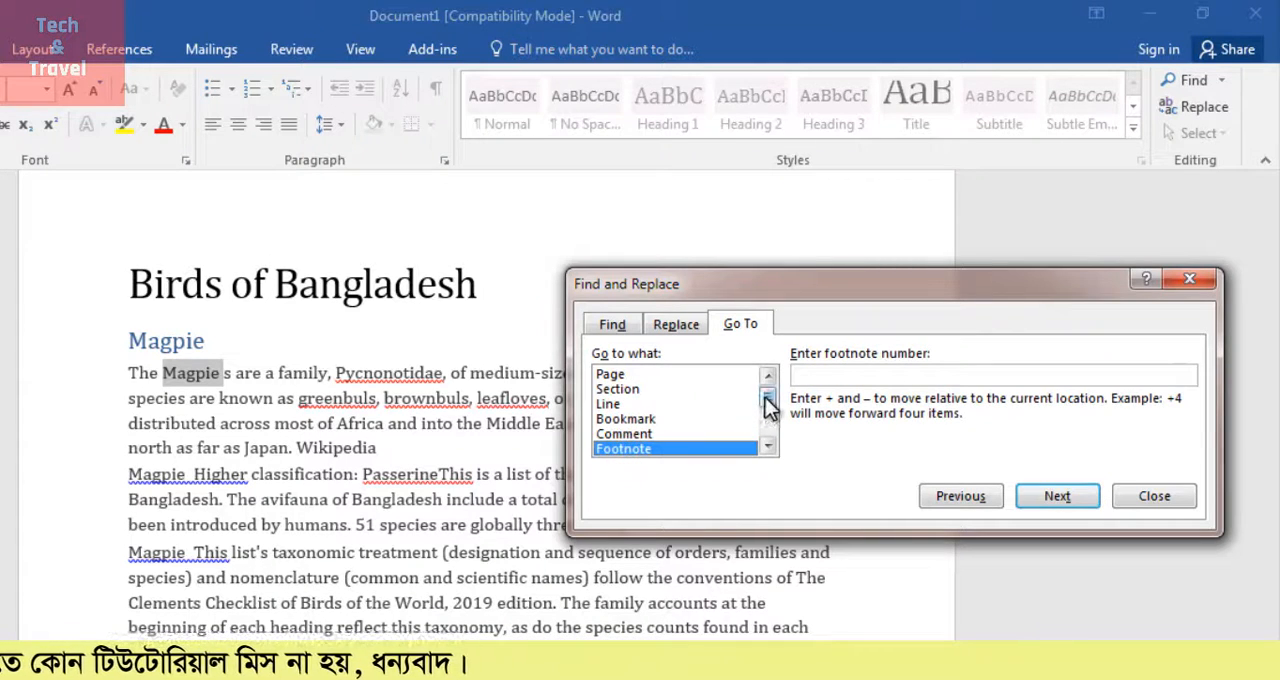
{"action": "mouse_move", "coordinate": [765, 396]}
{"action": "left_mouse_down"}
{"action": "mouse_move", "coordinate": [766, 433]}
{"action": "mouse_move", "coordinate": [760, 389]}
{"action": "left_mouse_up"}
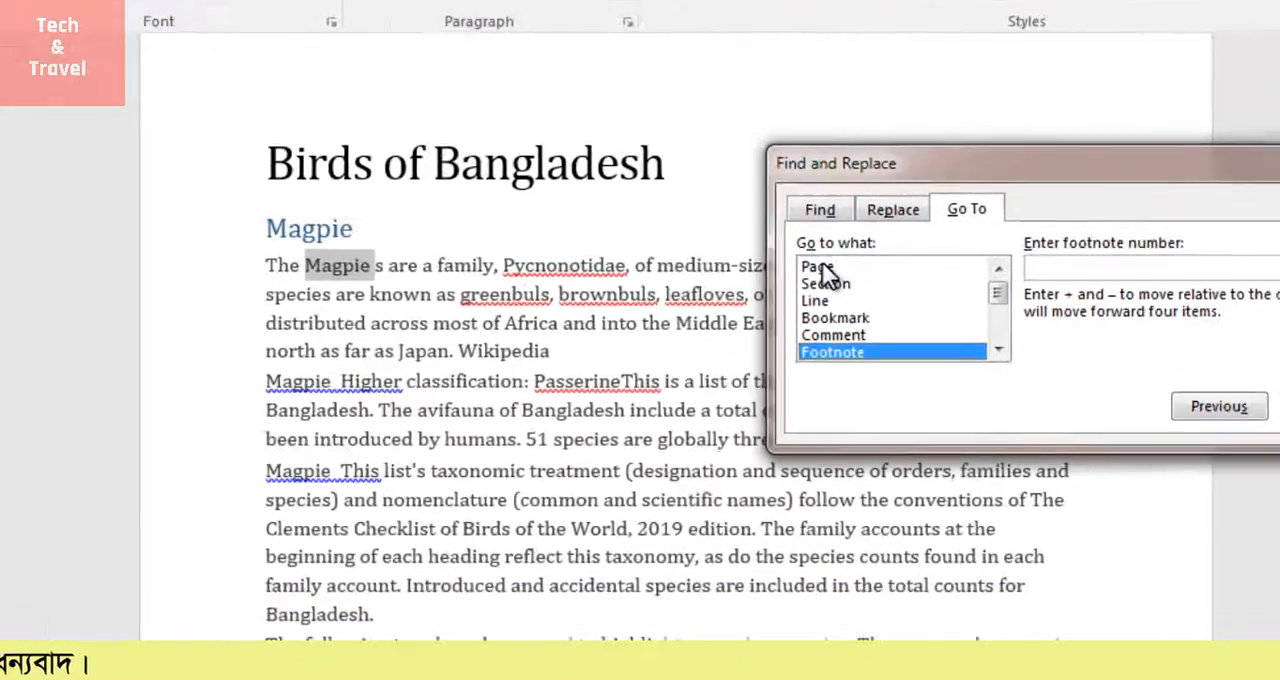
{"action": "left_click", "coordinate": [610, 374]}
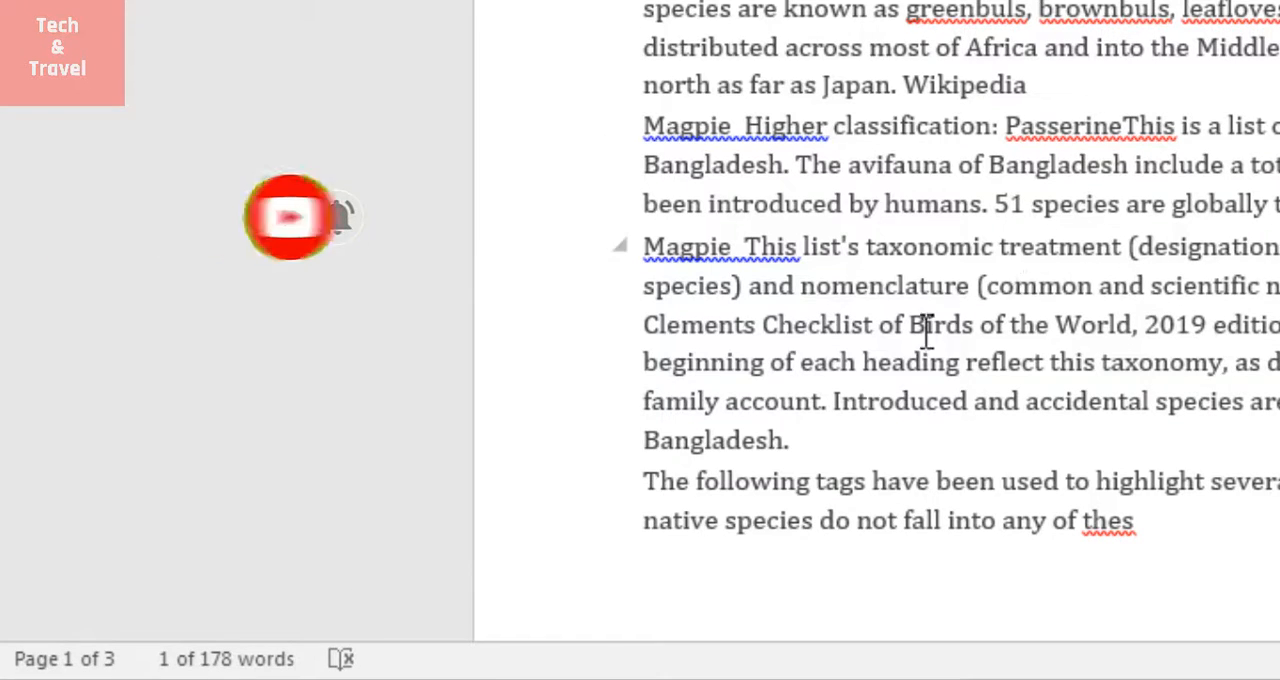
Go to page 3 of the document, return to the first page and close the Find and Replace dialog
{"action": "key", "text": "ctrl+g"}
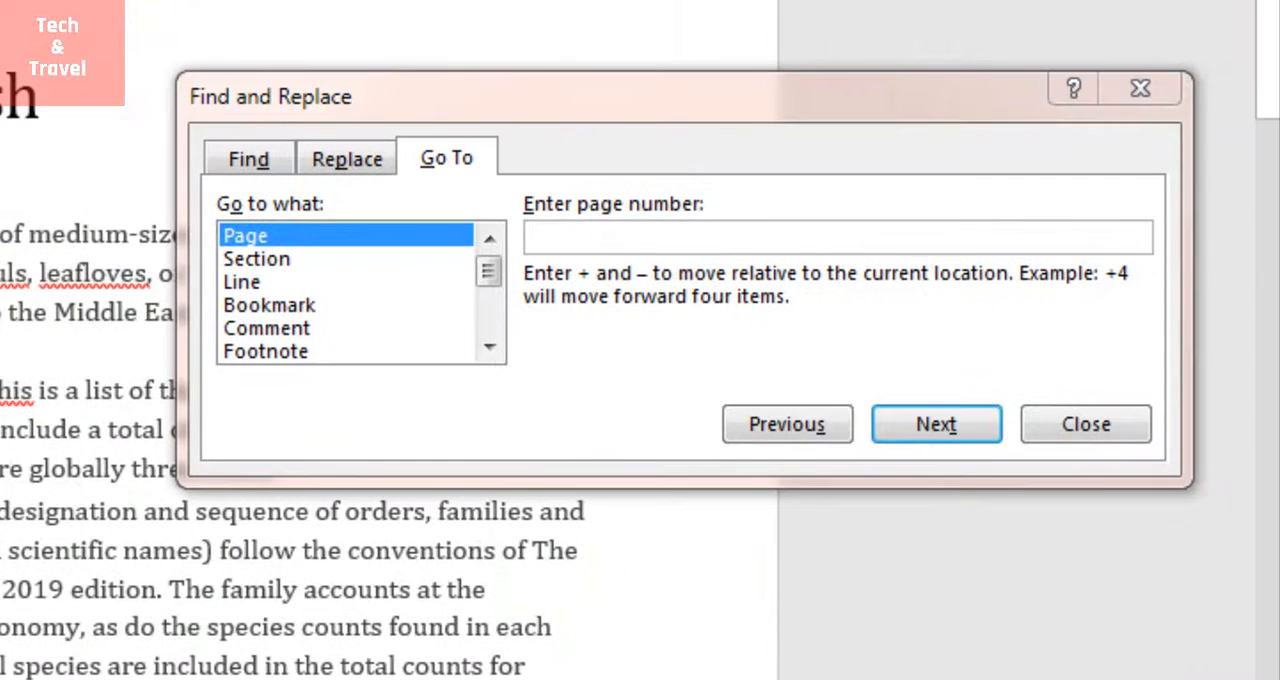
{"action": "scroll", "coordinate": [300, 560], "scroll_direction": "up", "scroll_amount": 1}
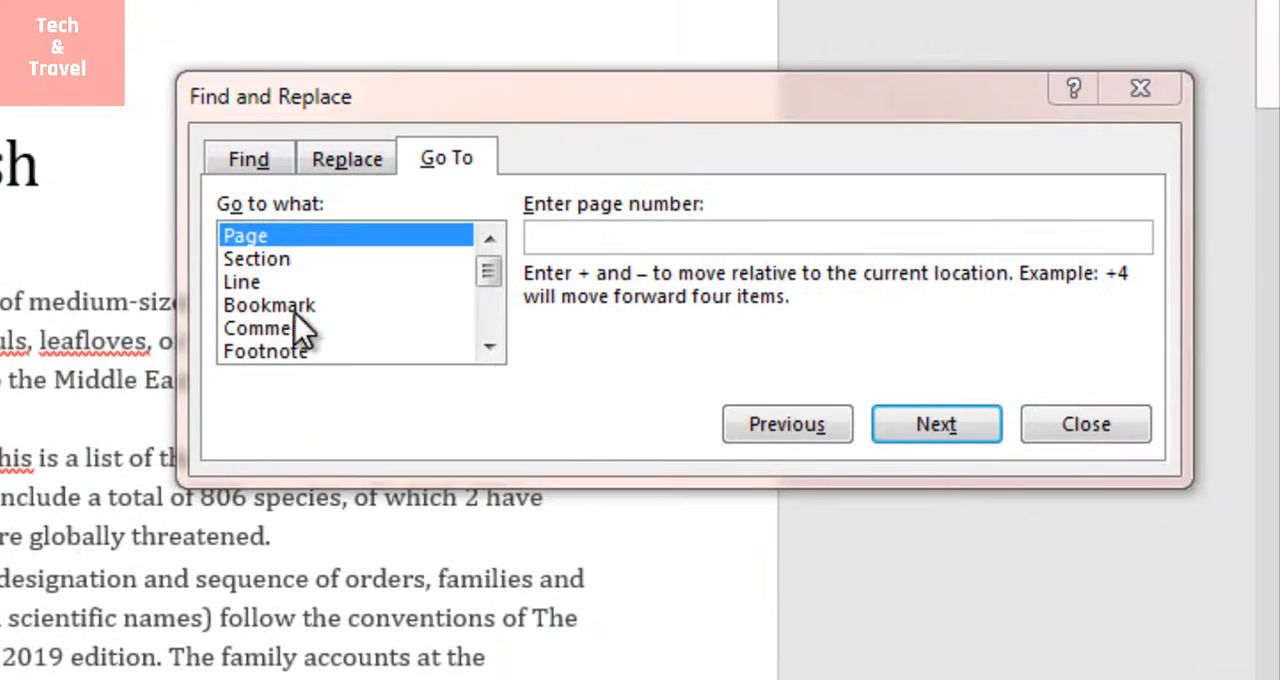
{"action": "left_click", "coordinate": [613, 248]}
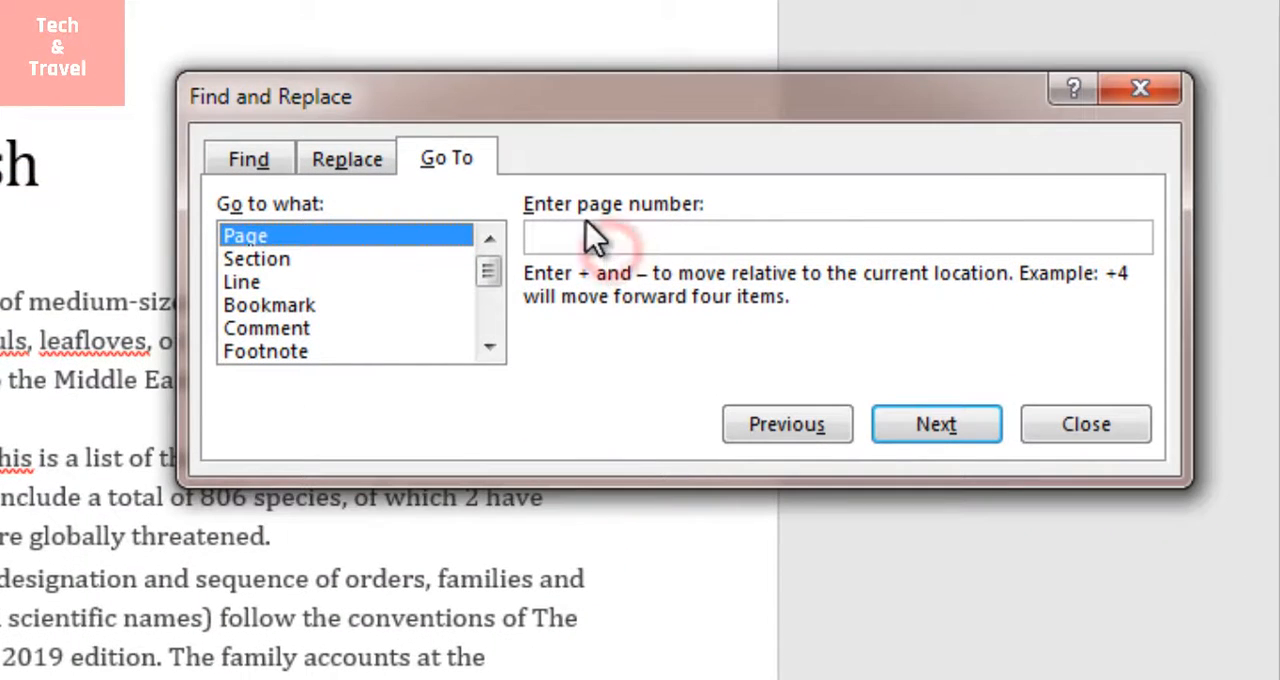
{"action": "left_click", "coordinate": [586, 238]}
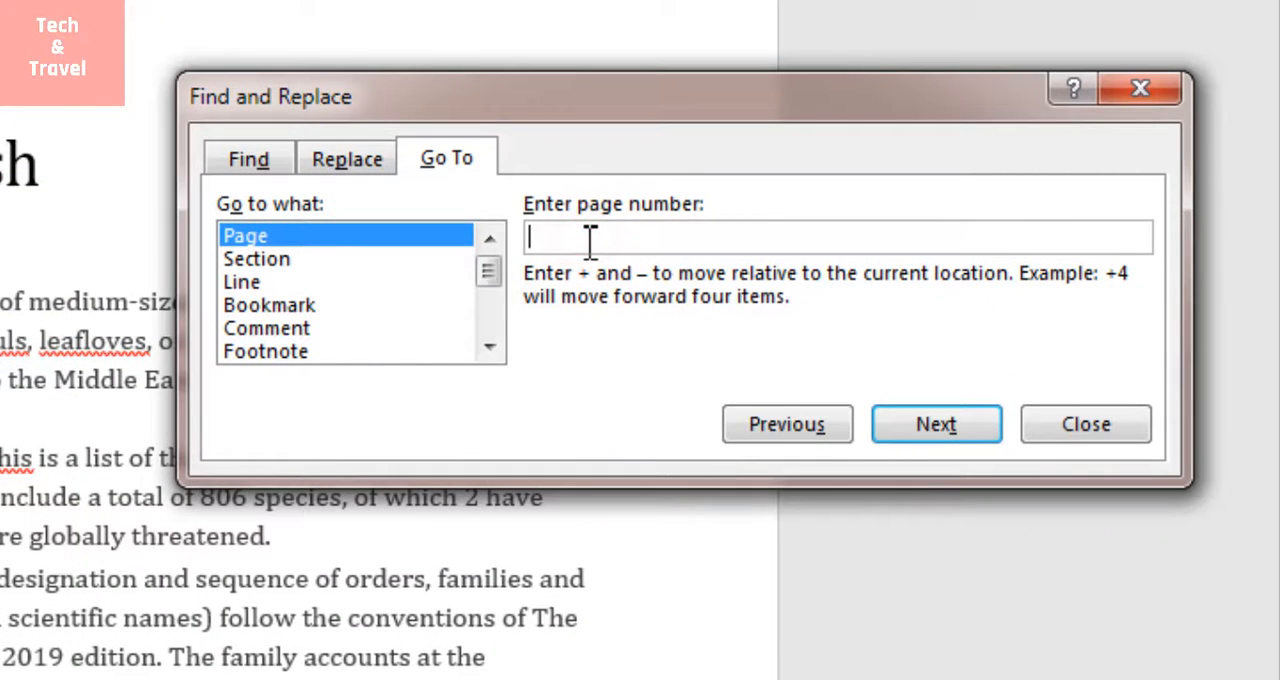
{"action": "type", "text": "3"}
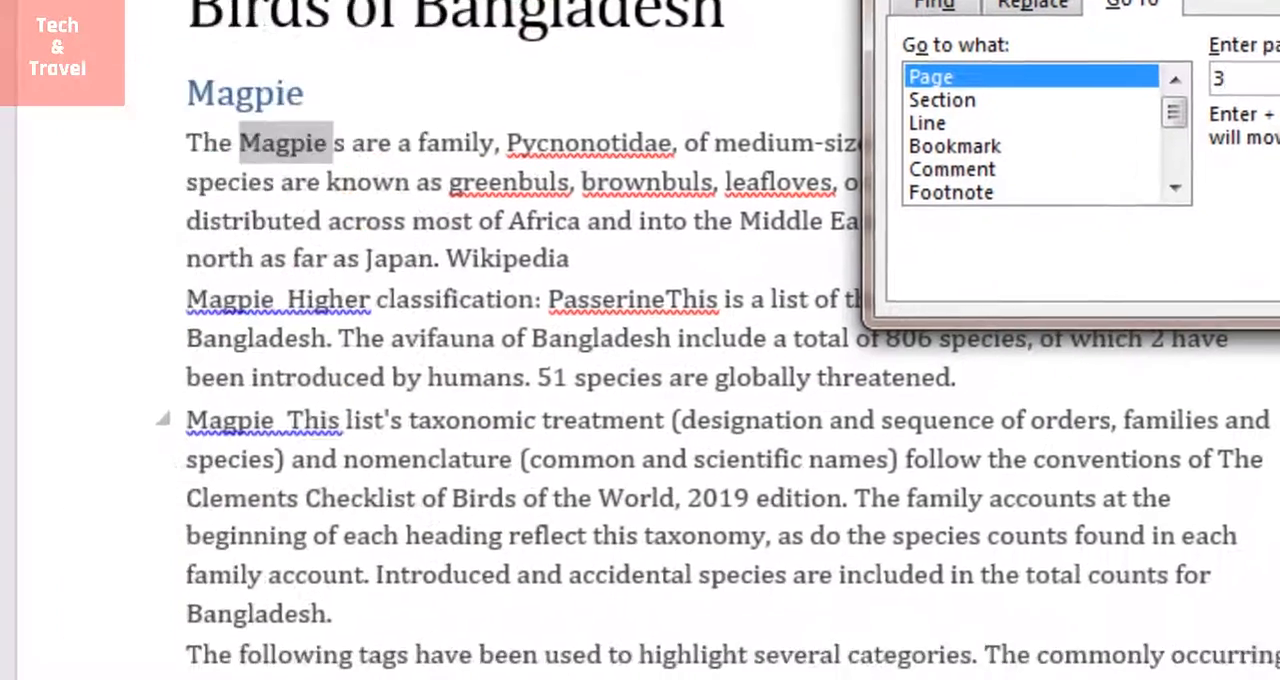
{"action": "left_click", "coordinate": [938, 433]}
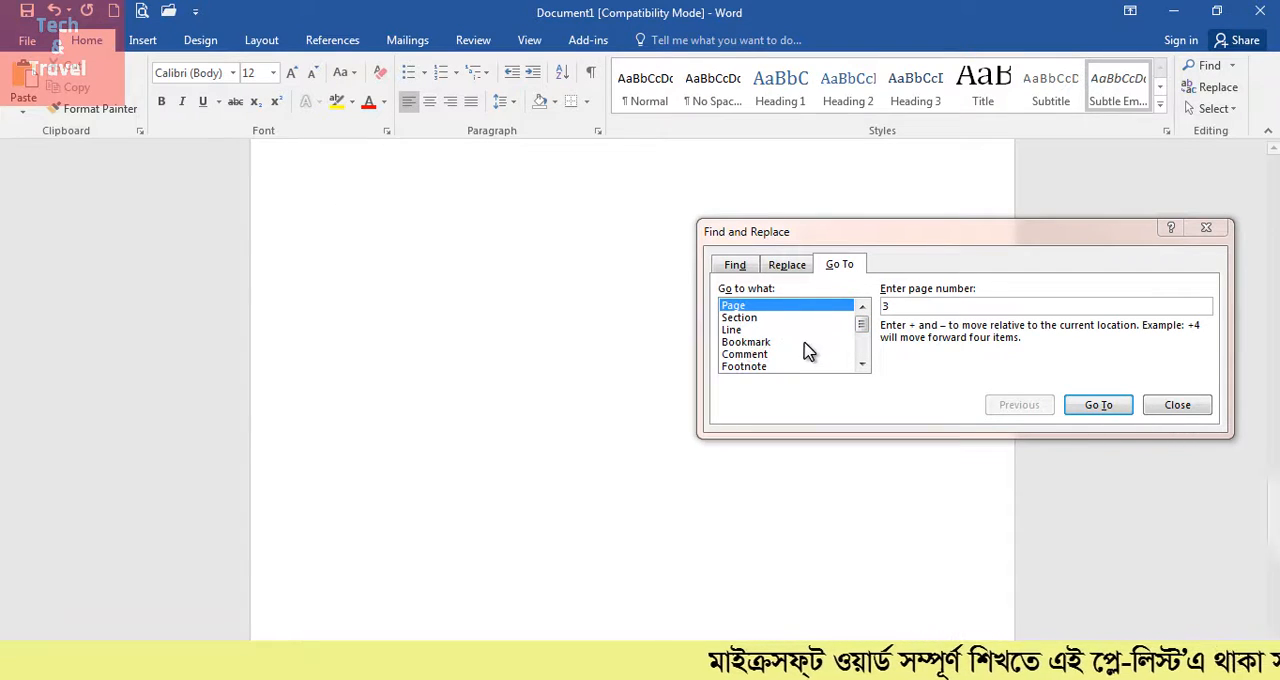
{"action": "scroll", "coordinate": [808, 351], "scroll_direction": "up", "scroll_amount": 20}
{"action": "left_click", "coordinate": [1186, 406]}
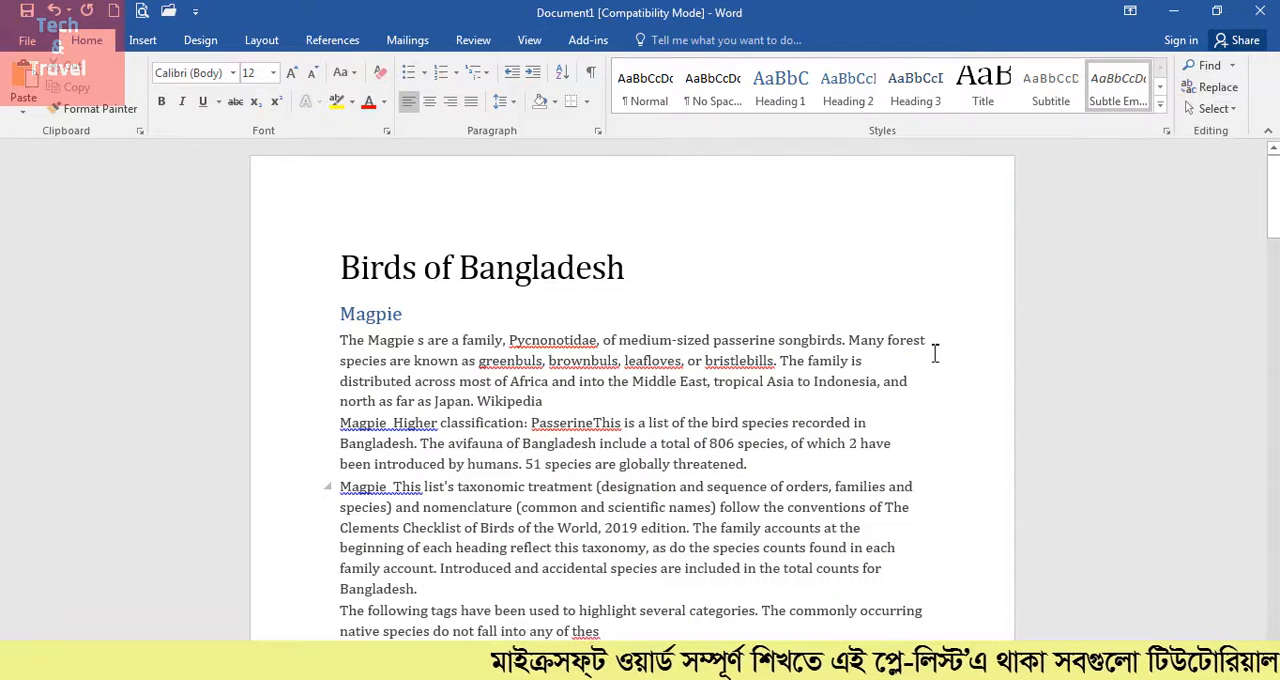
Select the document's entire content, clear the selection, and repeat selecting and deselecting everything
{"action": "left_click", "coordinate": [1214, 109]}
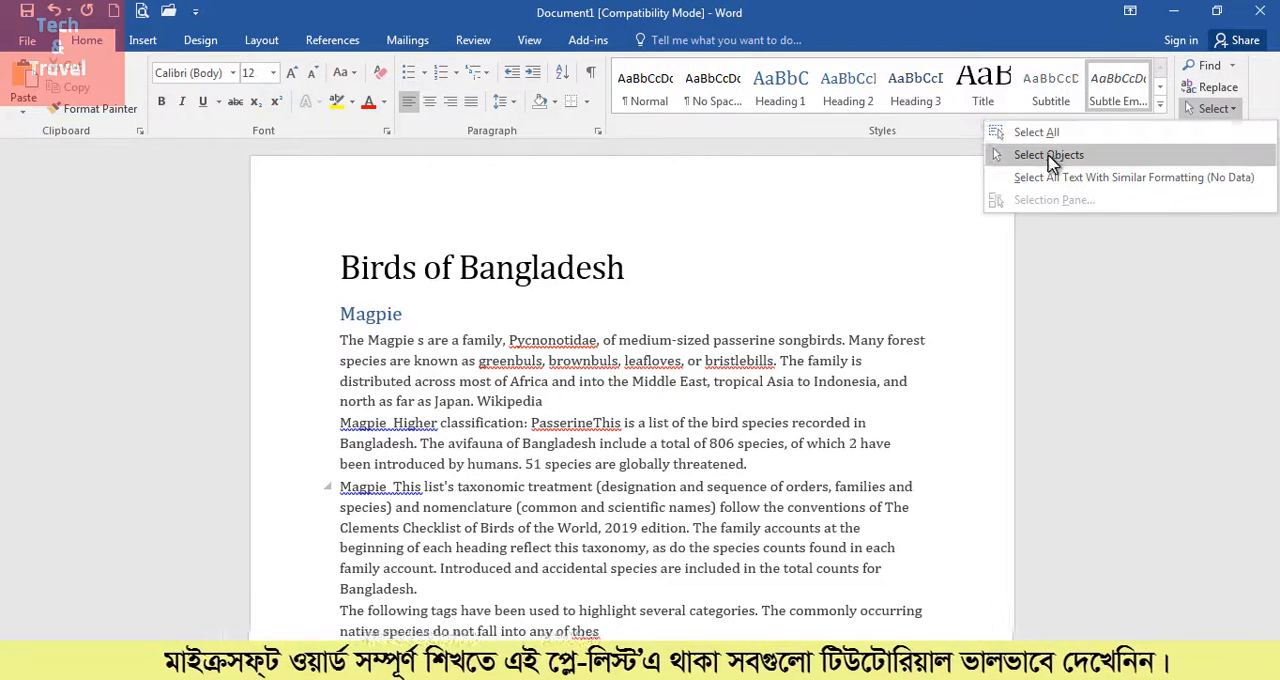
{"action": "left_click", "coordinate": [1034, 134]}
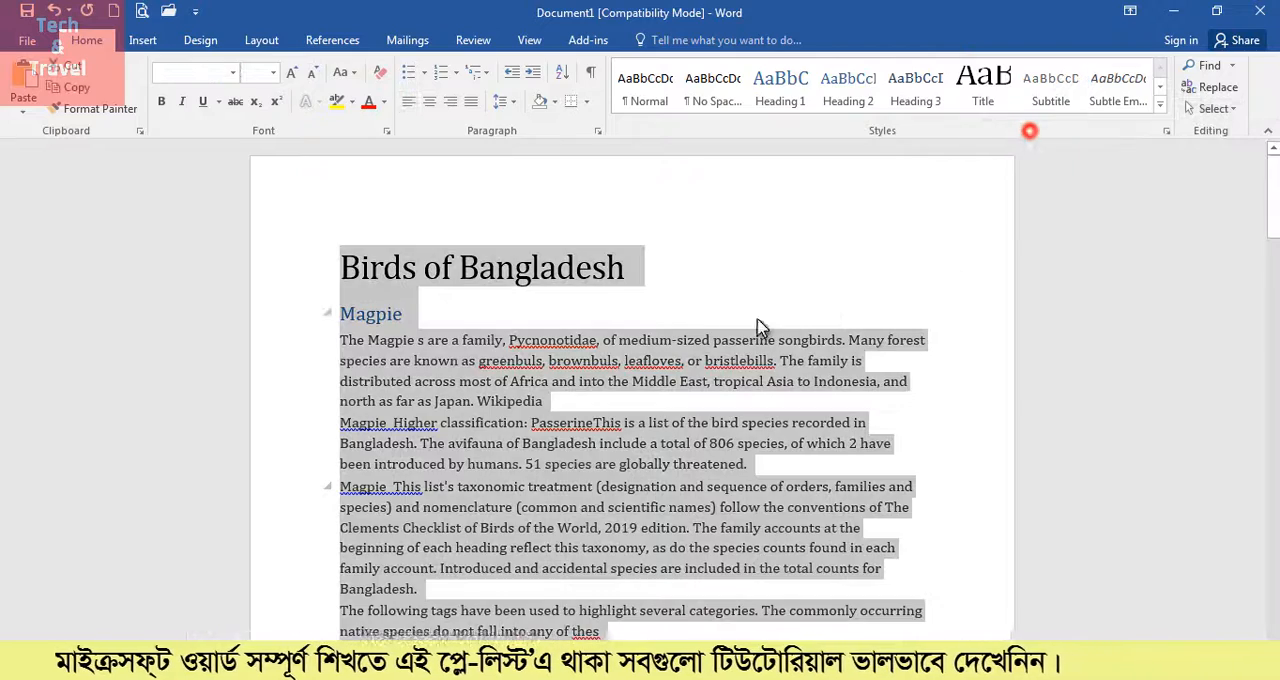
{"action": "scroll", "coordinate": [640, 495], "scroll_direction": "down", "scroll_amount": 8}
{"action": "scroll", "coordinate": [645, 505], "scroll_direction": "up", "scroll_amount": 8}
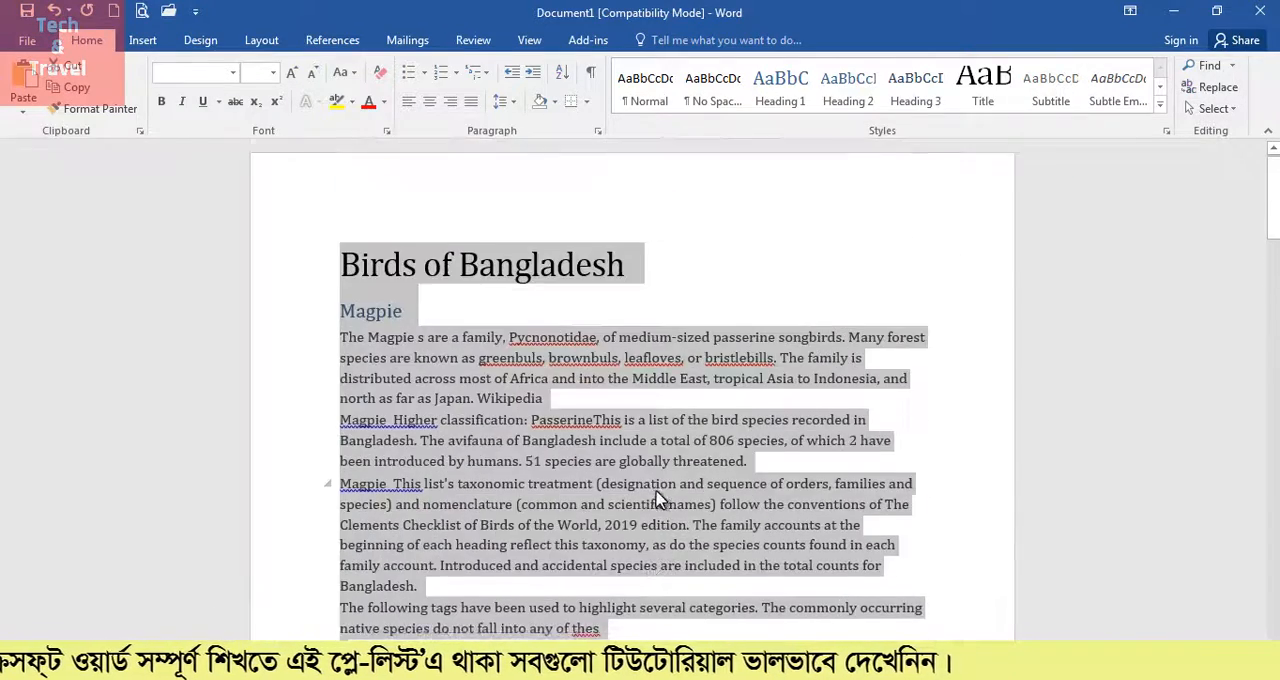
{"action": "left_click", "coordinate": [695, 442]}
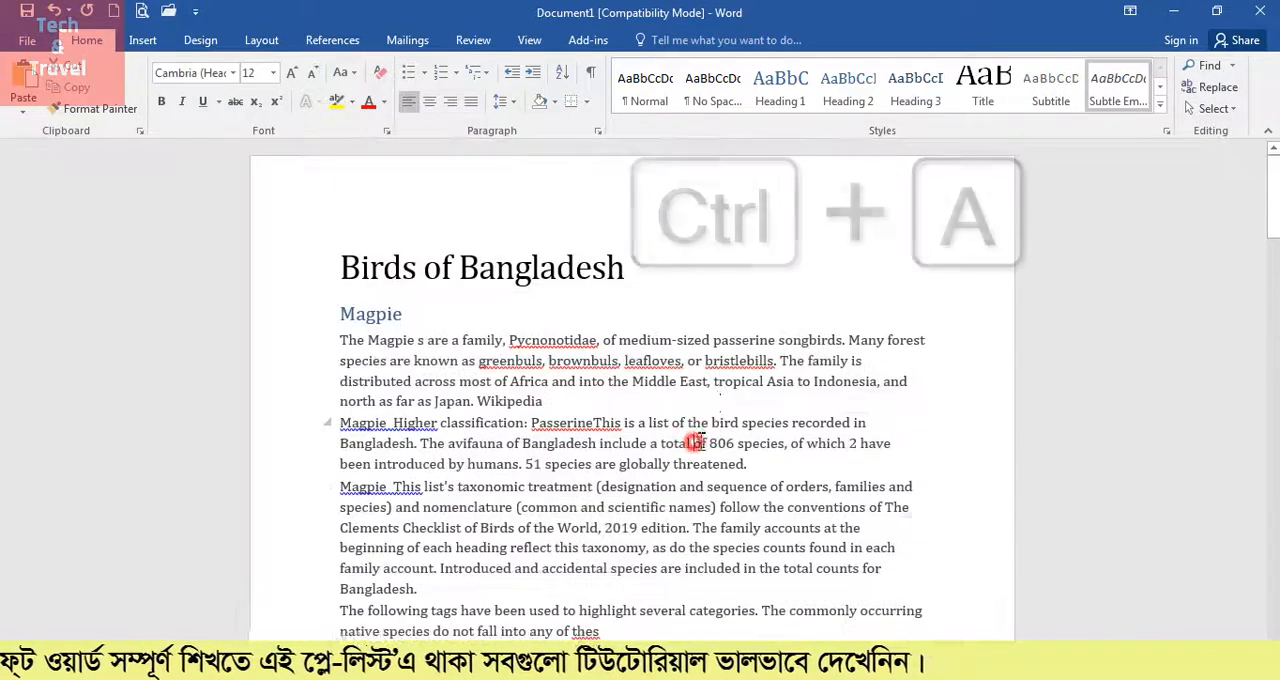
{"action": "key", "text": "ctrl+a"}
{"action": "left_click", "coordinate": [736, 345]}
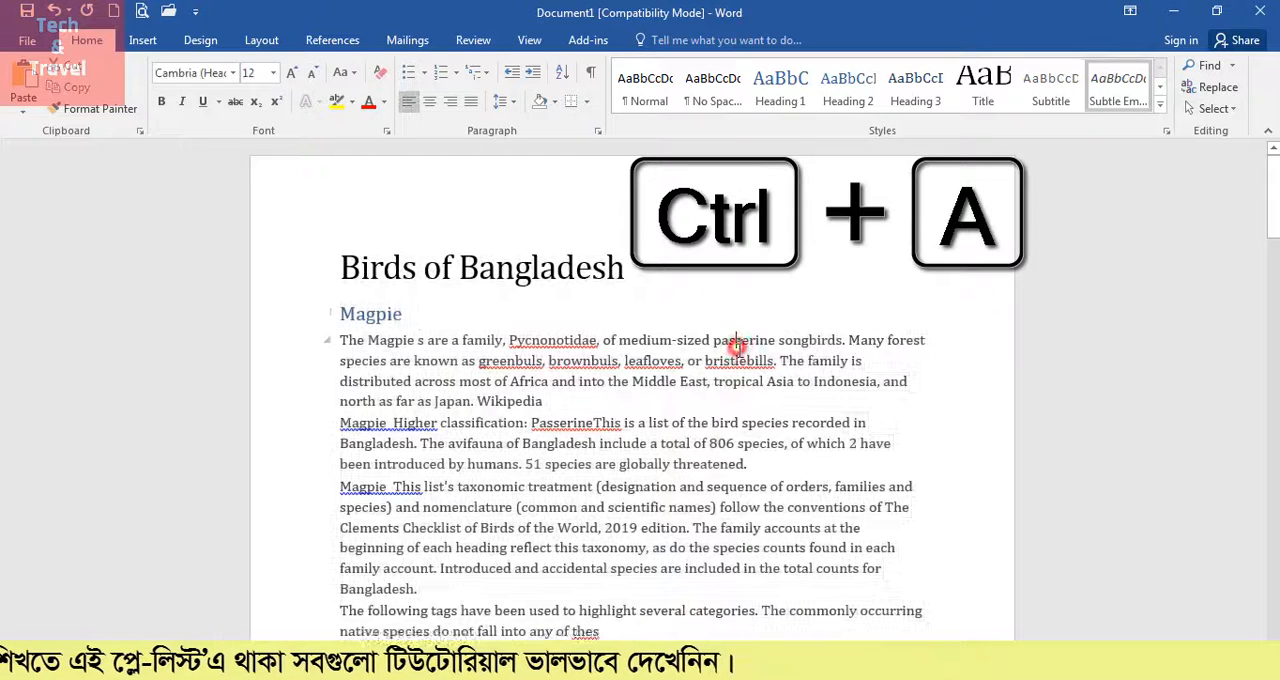
{"action": "left_click", "coordinate": [1232, 110]}
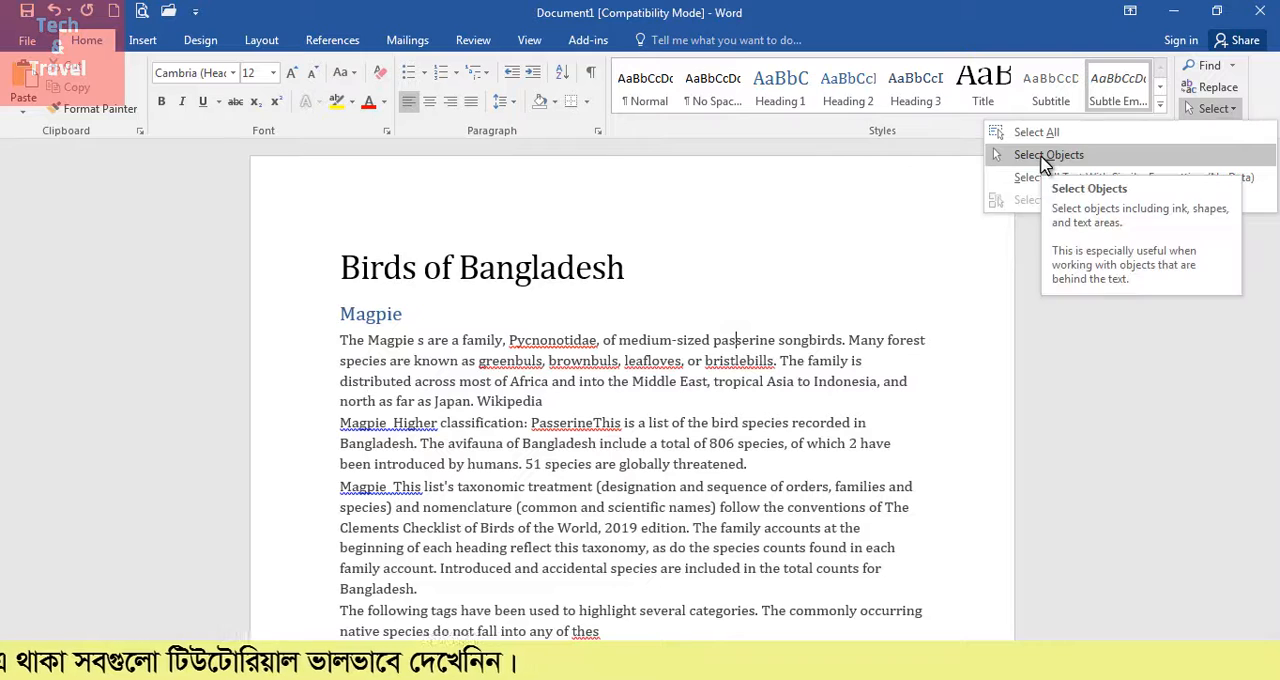
{"action": "left_click", "coordinate": [620, 268]}
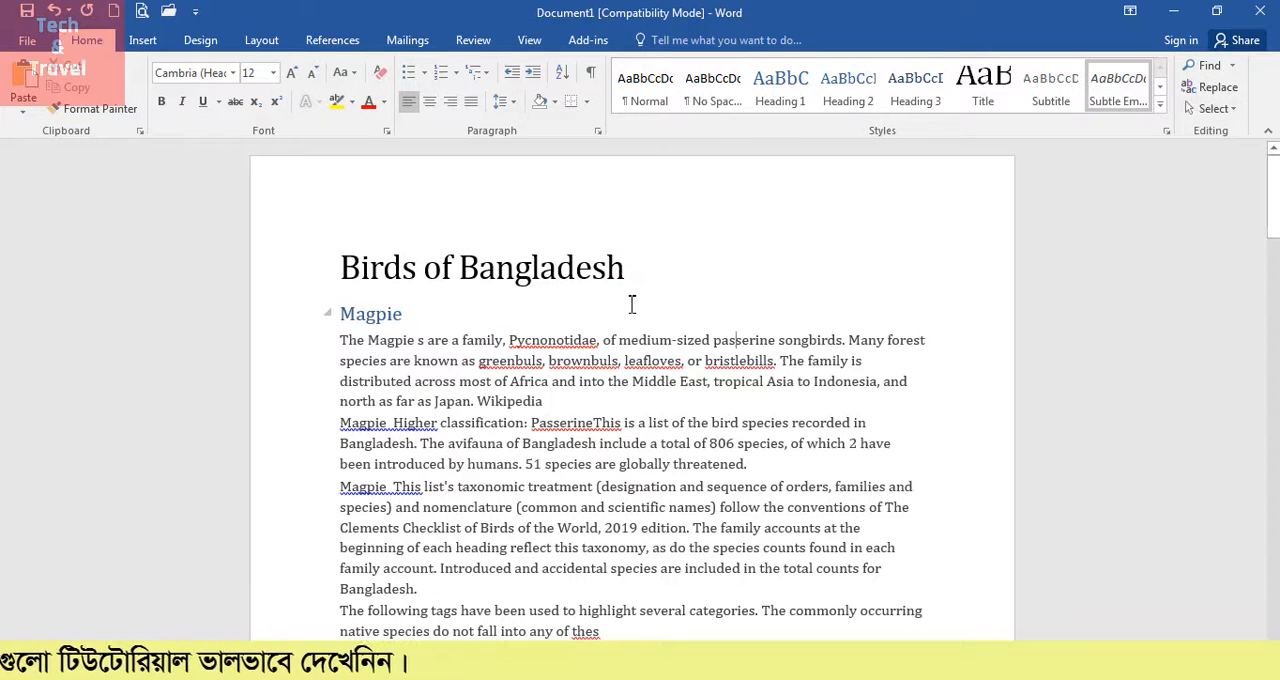
{"action": "left_click", "coordinate": [658, 278]}
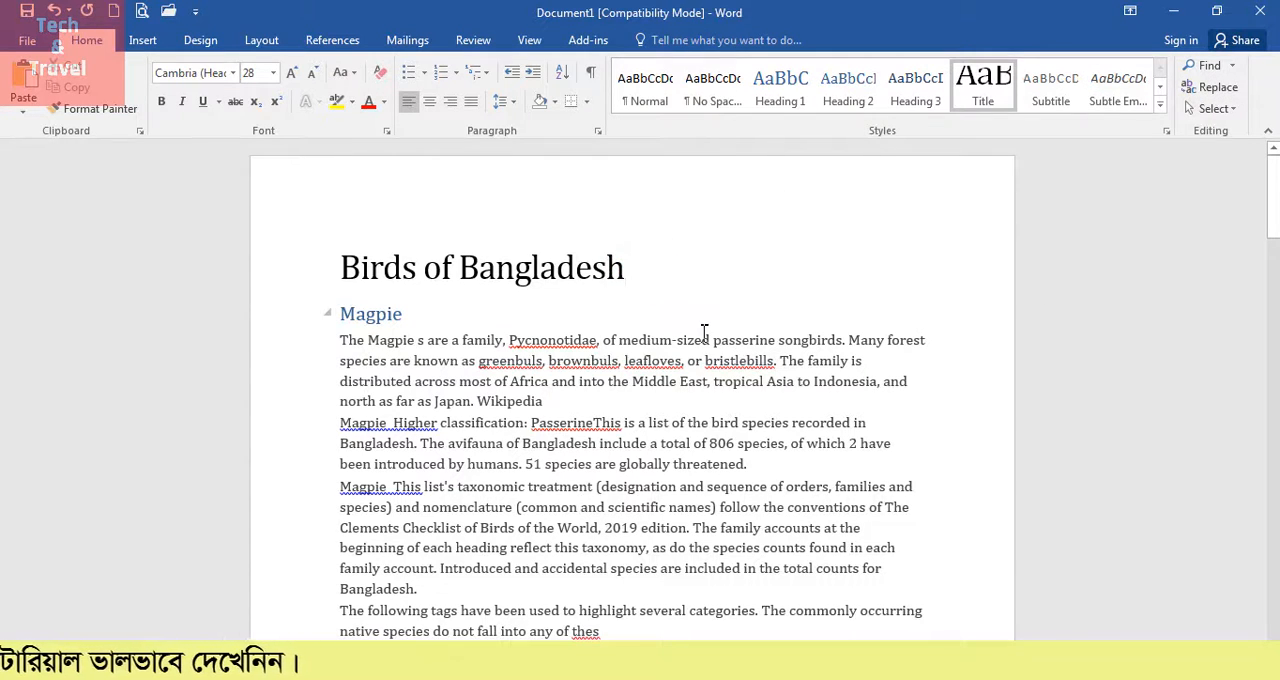
{"action": "left_click_drag", "start_coordinate": [342, 268], "coordinate": [630, 272]}
Insert the picture file "download" from the Desktop at the end of the Birds of Bangladesh title
{"action": "left_click", "coordinate": [630, 270]}
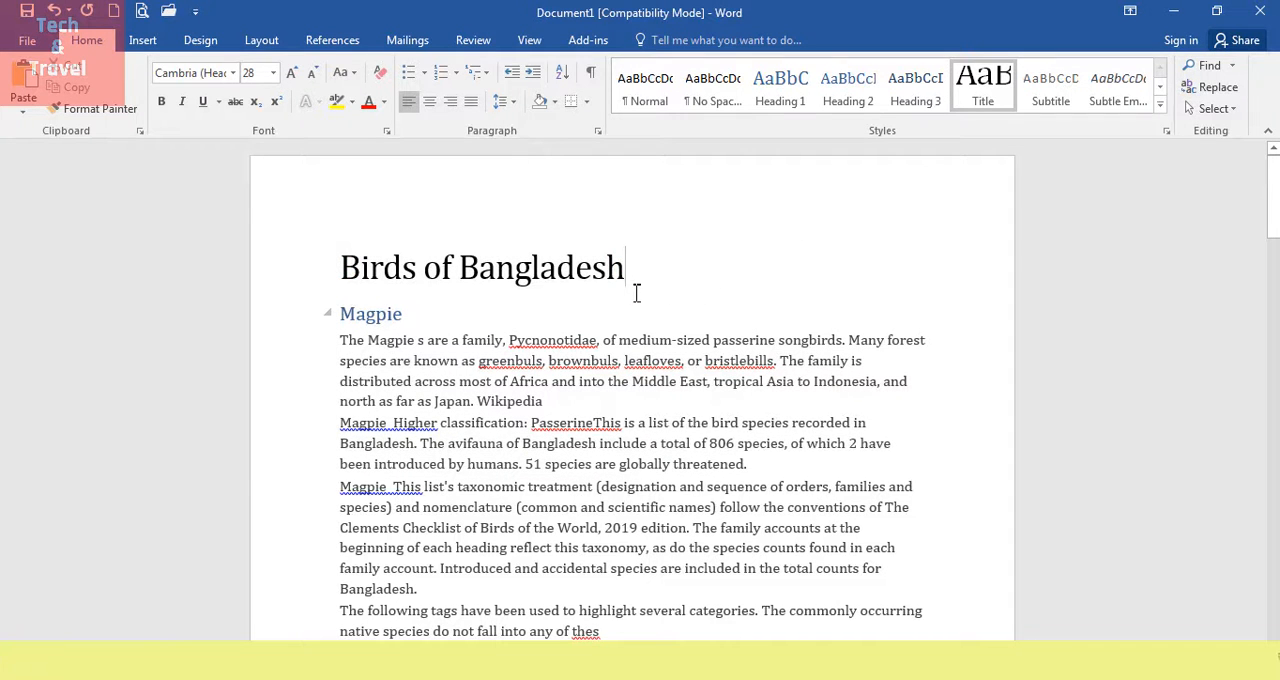
{"action": "left_click", "coordinate": [142, 42]}
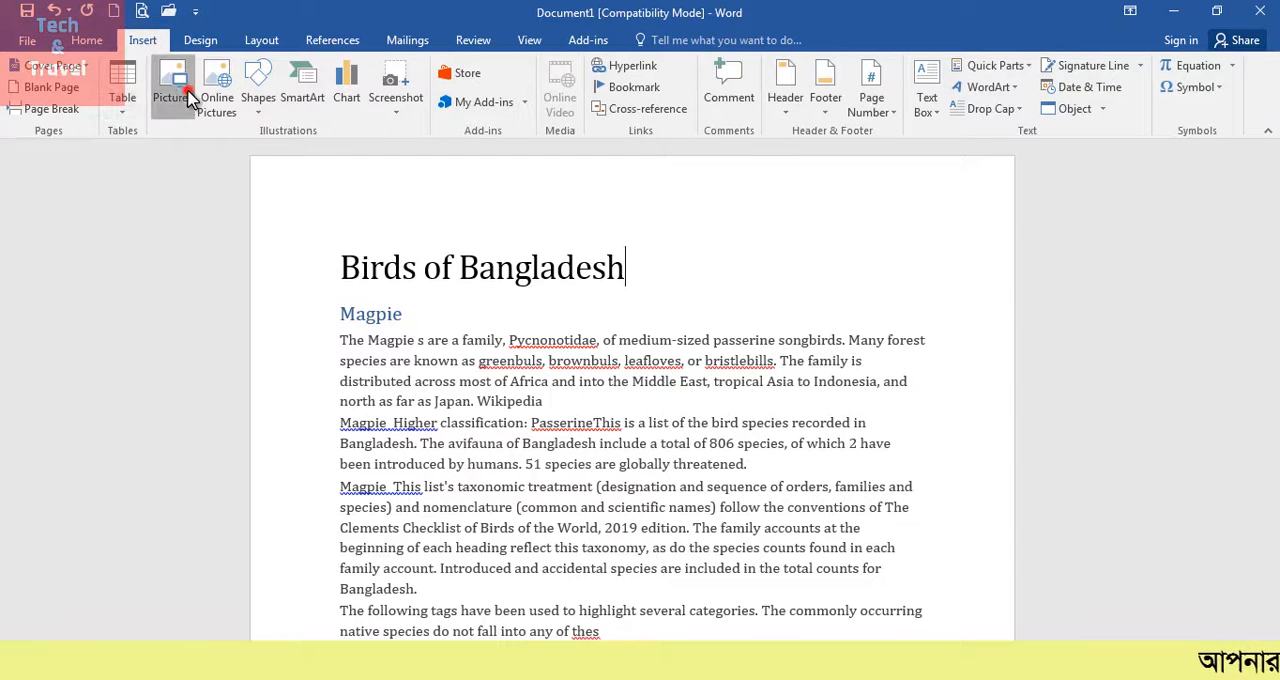
{"action": "left_click", "coordinate": [172, 88]}
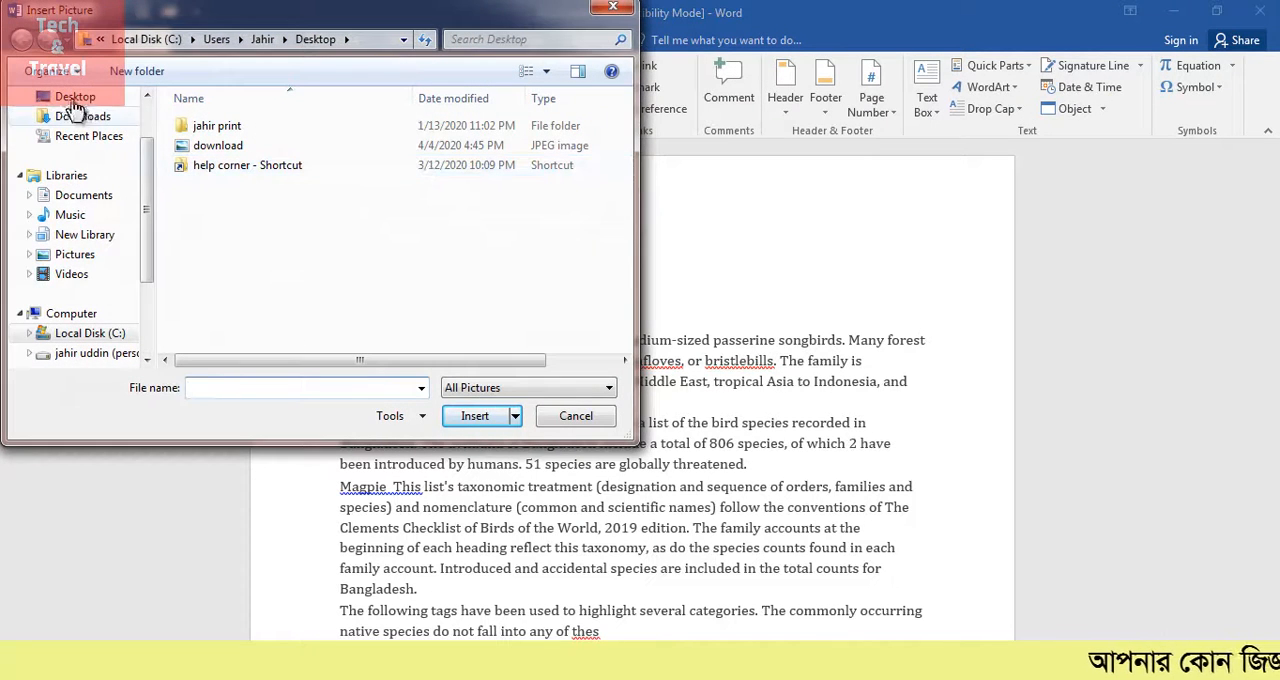
{"action": "left_click", "coordinate": [75, 97]}
{"action": "scroll", "coordinate": [626, 145], "scroll_direction": "down", "scroll_amount": 2}
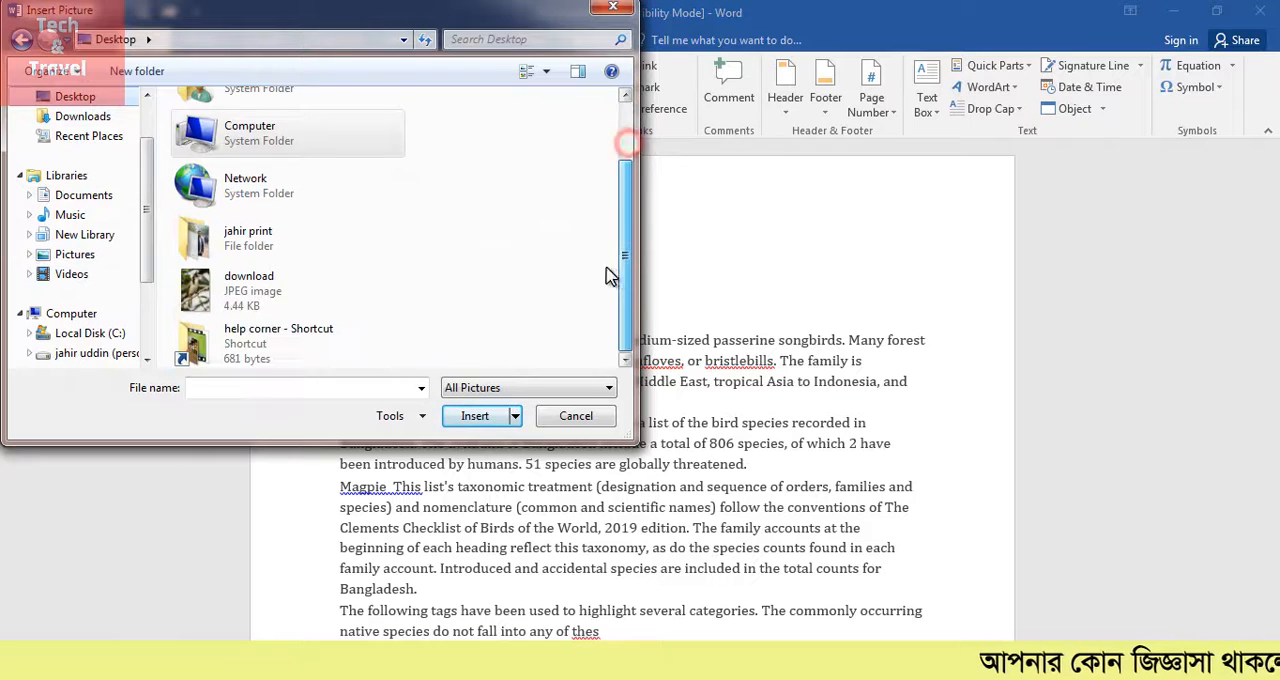
{"action": "left_click", "coordinate": [348, 289]}
{"action": "left_click", "coordinate": [475, 416]}
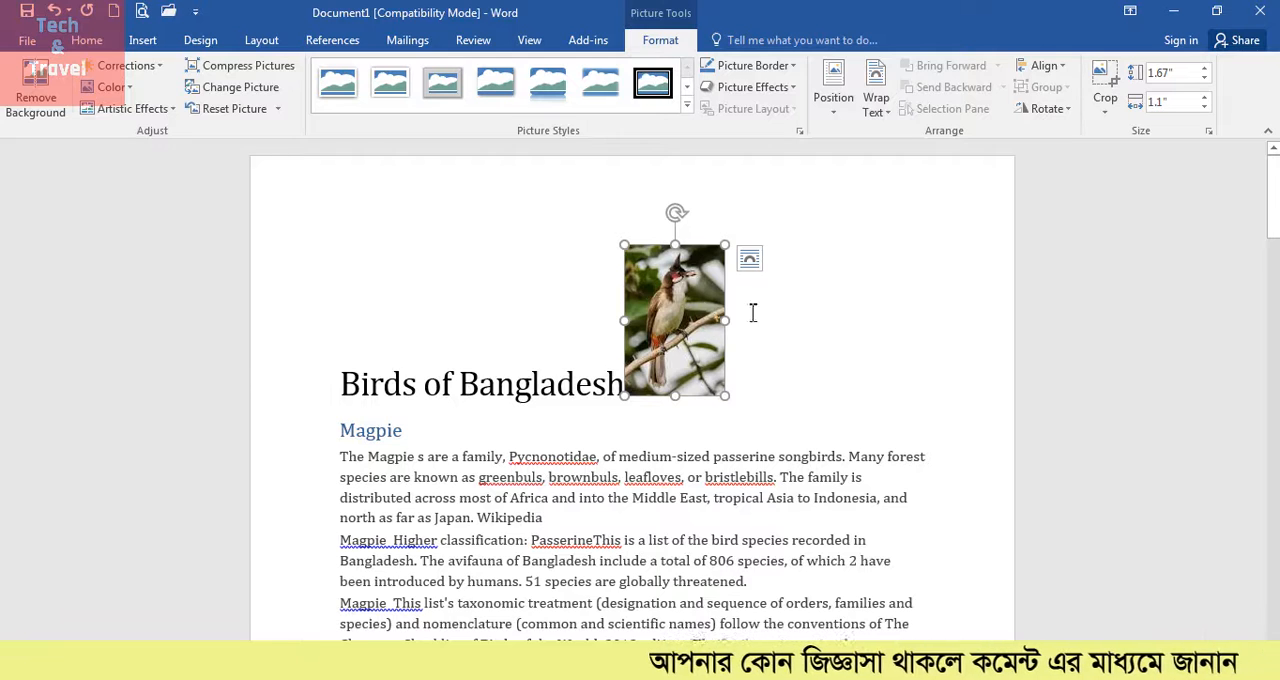
Set the bird picture's text wrapping to Behind Text and move it down onto the paragraphs
{"action": "left_click", "coordinate": [751, 263]}
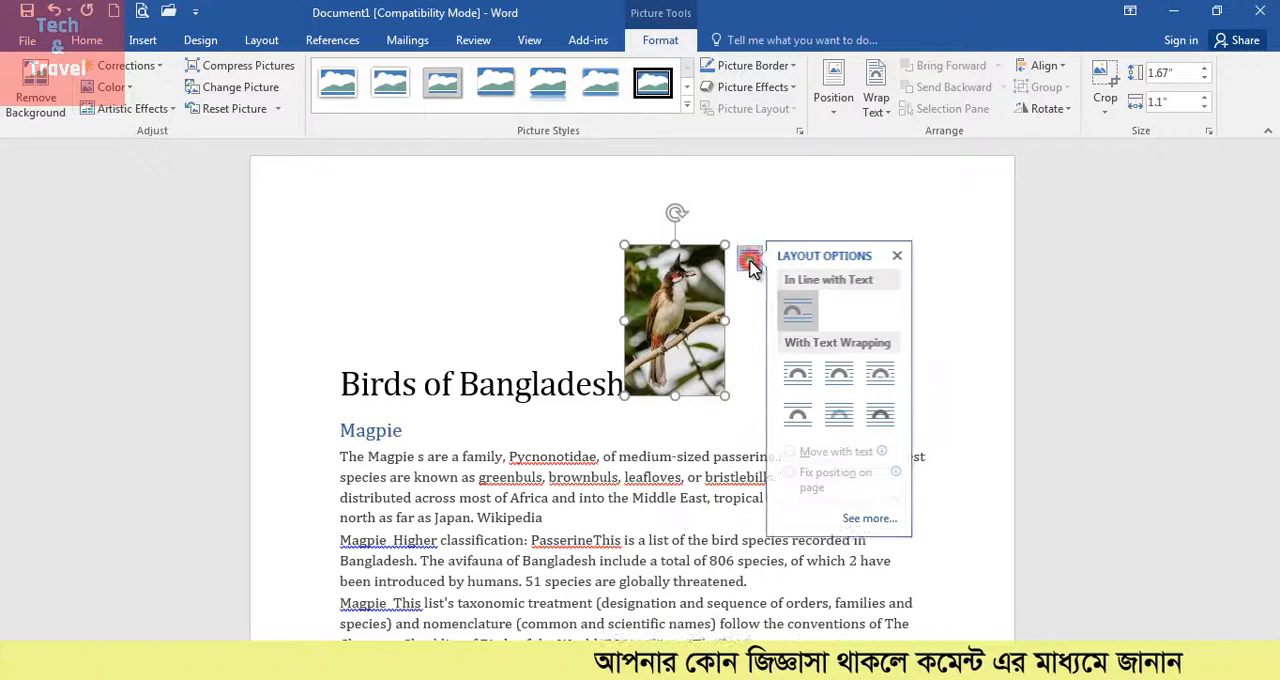
{"action": "left_click", "coordinate": [853, 421]}
{"action": "left_click_drag", "start_coordinate": [686, 299], "coordinate": [683, 418]}
Enlarge the bird picture to about 3.41" high by 2.26" wide, move it over the body paragraphs and deselect it
{"action": "left_click_drag", "start_coordinate": [760, 288], "coordinate": [800, 252]}
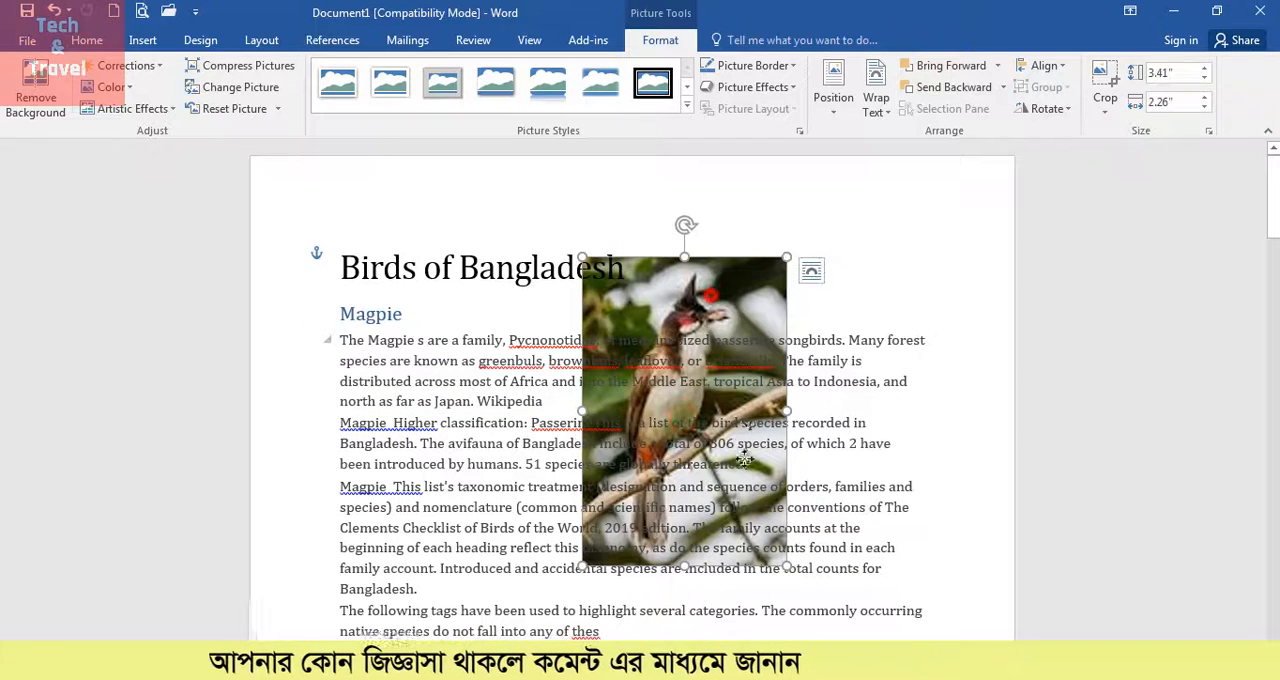
{"action": "left_click_drag", "start_coordinate": [708, 298], "coordinate": [579, 343]}
{"action": "scroll", "coordinate": [732, 417], "scroll_direction": "down", "scroll_amount": 2}
{"action": "left_click", "coordinate": [732, 417]}
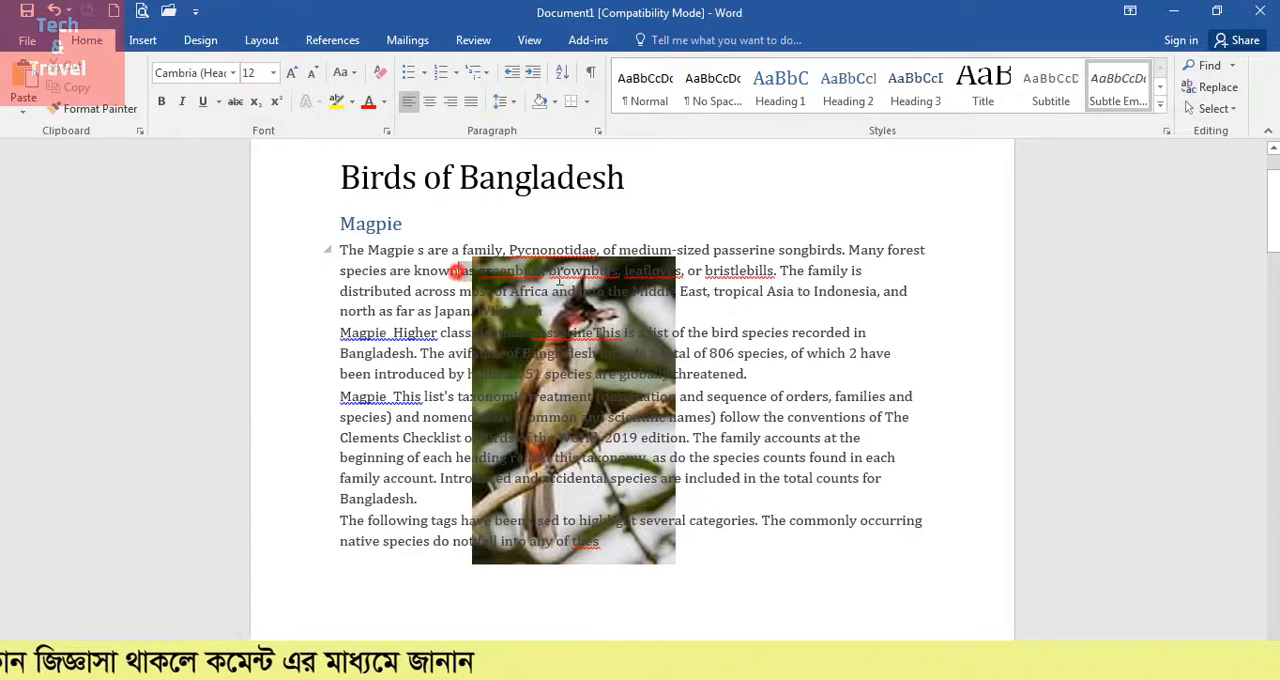
Try to select the picture behind the text with the ordinary text cursor
{"action": "left_click_drag", "start_coordinate": [416, 272], "coordinate": [760, 500]}
{"action": "left_click", "coordinate": [563, 429]}
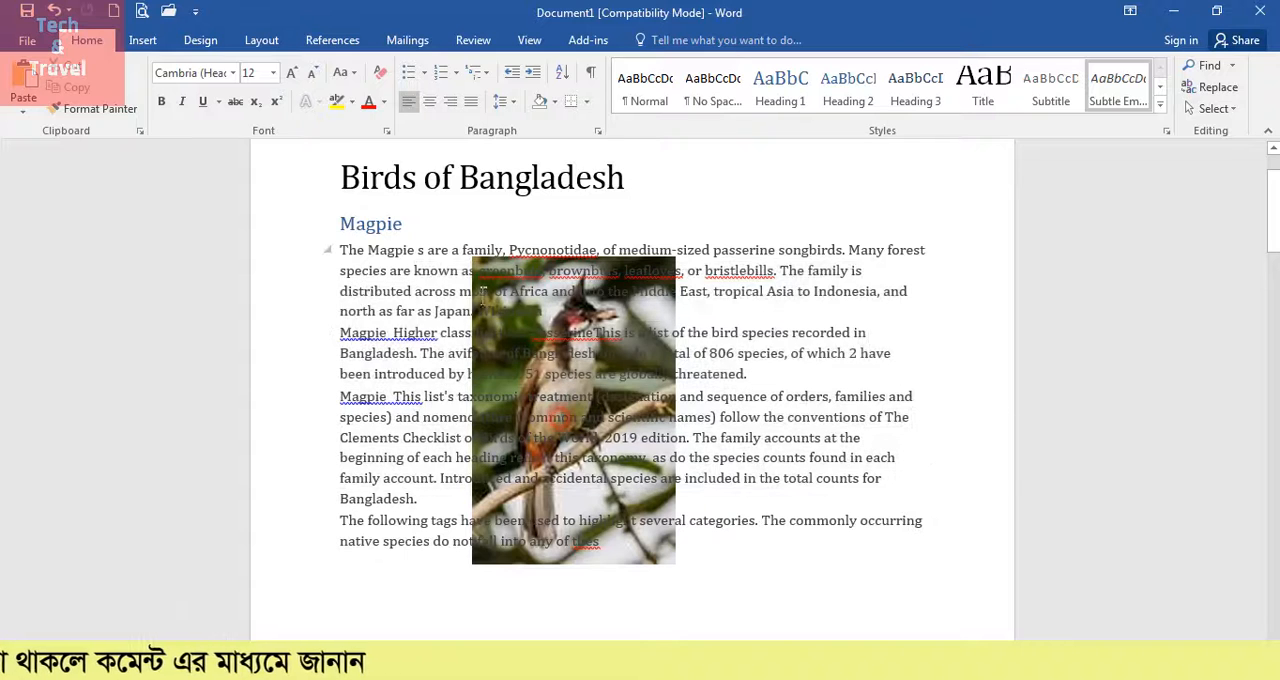
{"action": "left_click_drag", "start_coordinate": [466, 251], "coordinate": [440, 420]}
{"action": "left_click", "coordinate": [404, 413]}
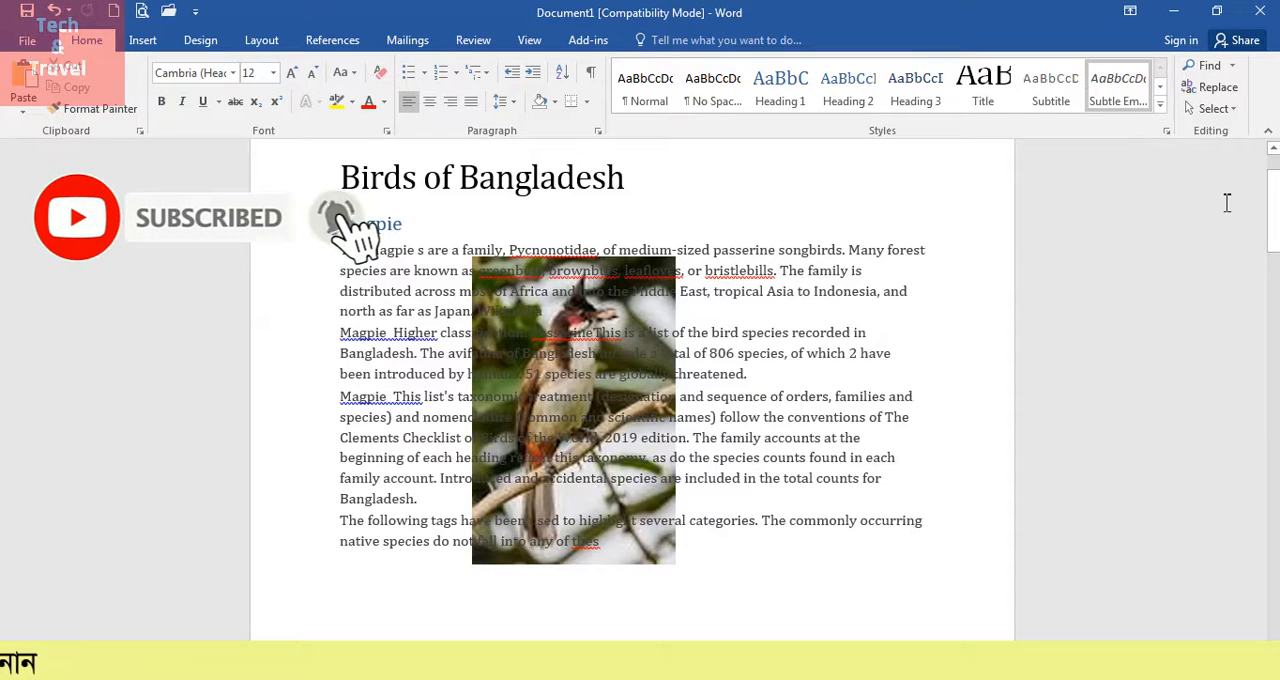
Use Select Objects to pick the picture behind the text and move it up beside the end of the title
{"action": "left_click", "coordinate": [1210, 108]}
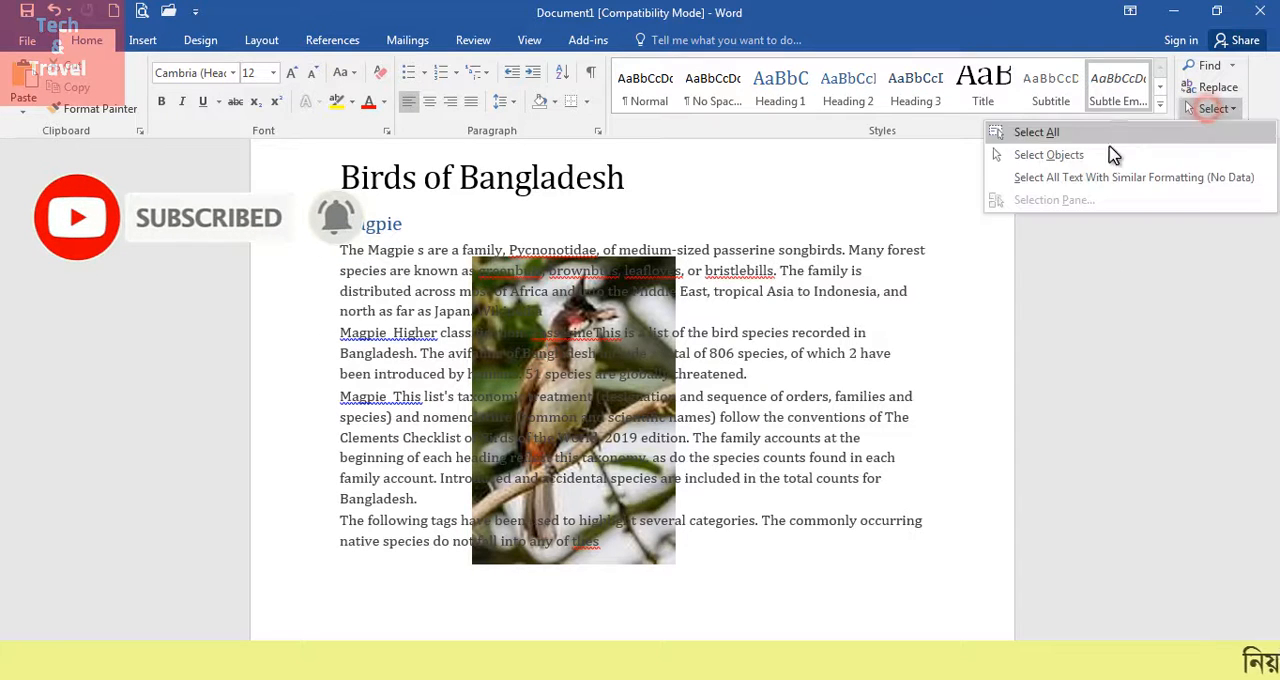
{"action": "left_click", "coordinate": [1095, 155]}
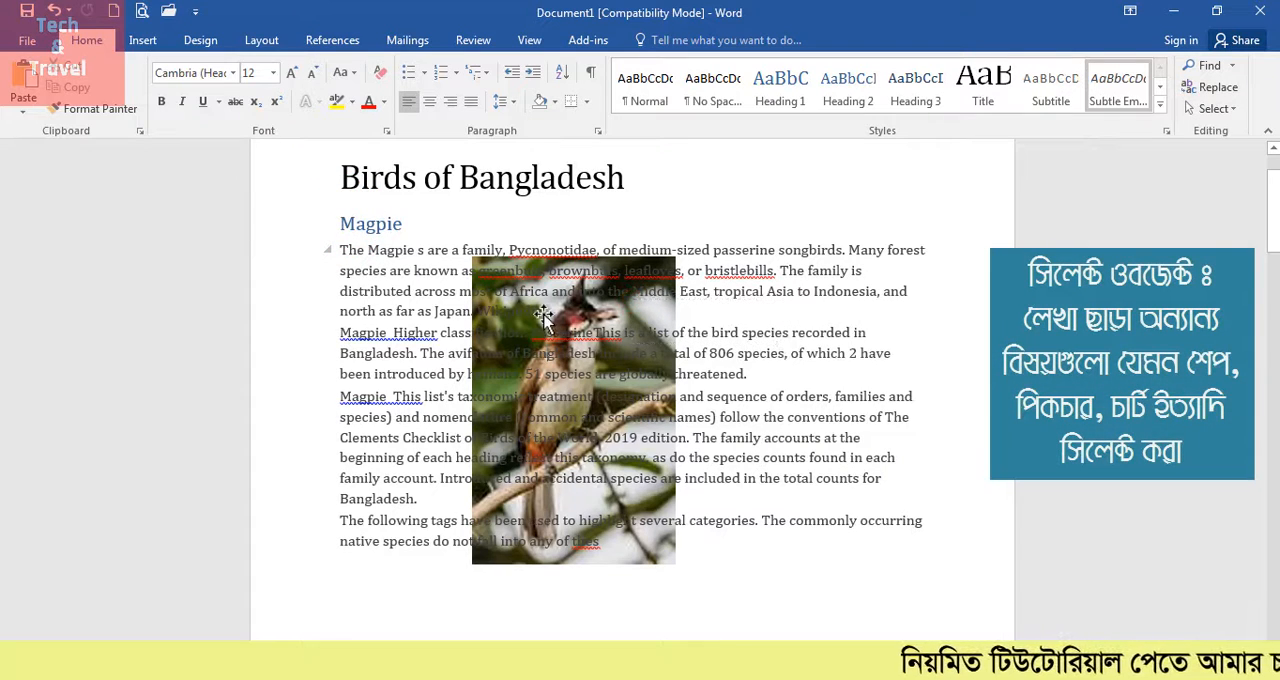
{"action": "mouse_move", "coordinate": [588, 558]}
{"action": "left_mouse_down"}
{"action": "mouse_move", "coordinate": [673, 565]}
{"action": "mouse_move", "coordinate": [759, 545]}
{"action": "mouse_move", "coordinate": [739, 442]}
{"action": "mouse_move", "coordinate": [592, 557]}
{"action": "left_mouse_up"}
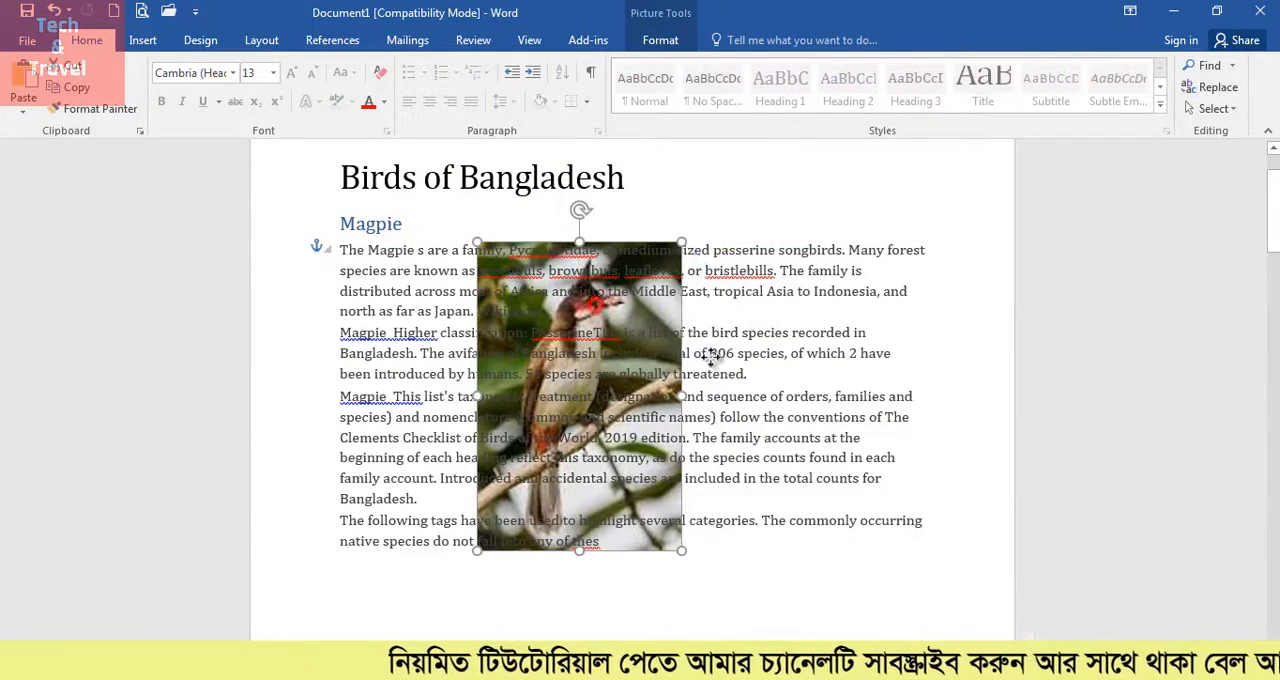
{"action": "left_click_drag", "start_coordinate": [710, 355], "coordinate": [759, 169]}
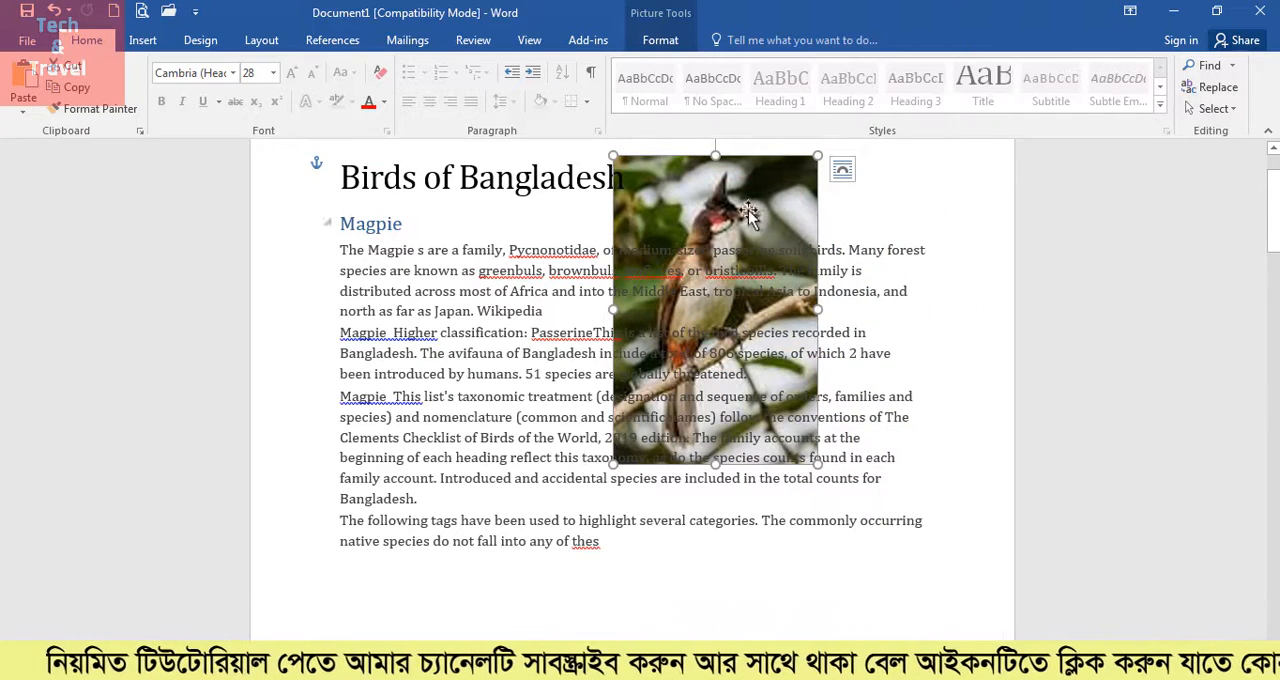
{"action": "left_click", "coordinate": [1208, 108]}
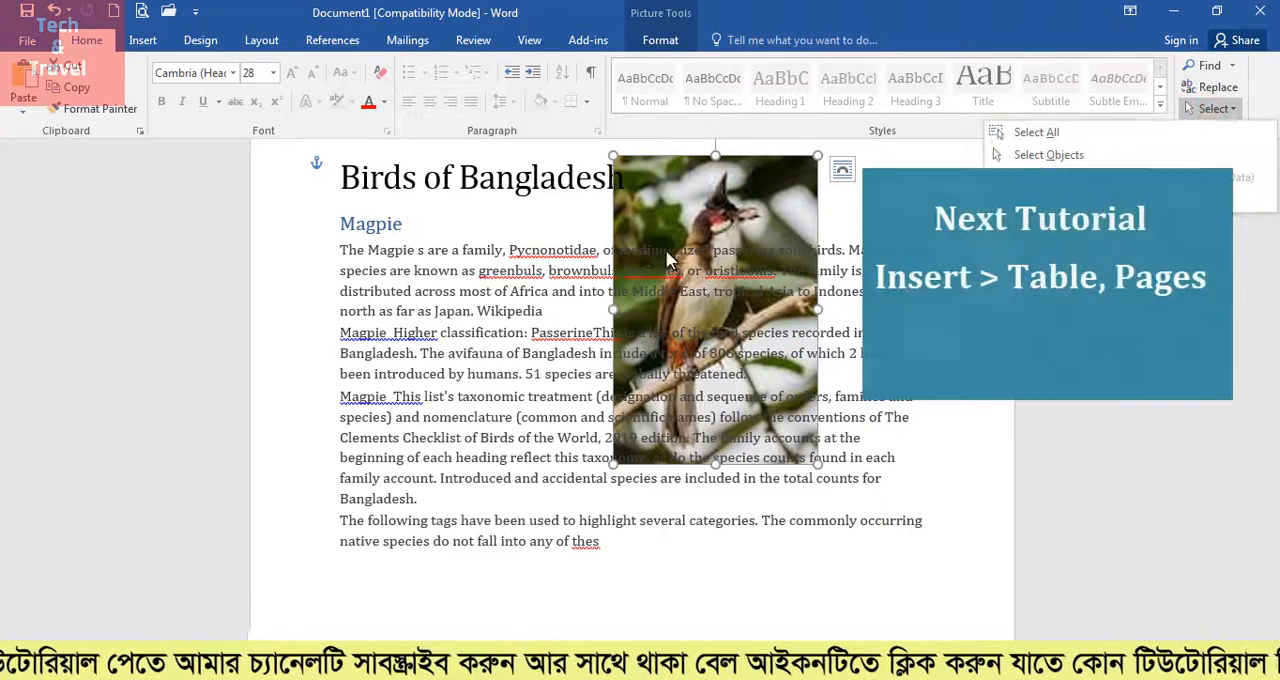
{"action": "left_click", "coordinate": [663, 250]}
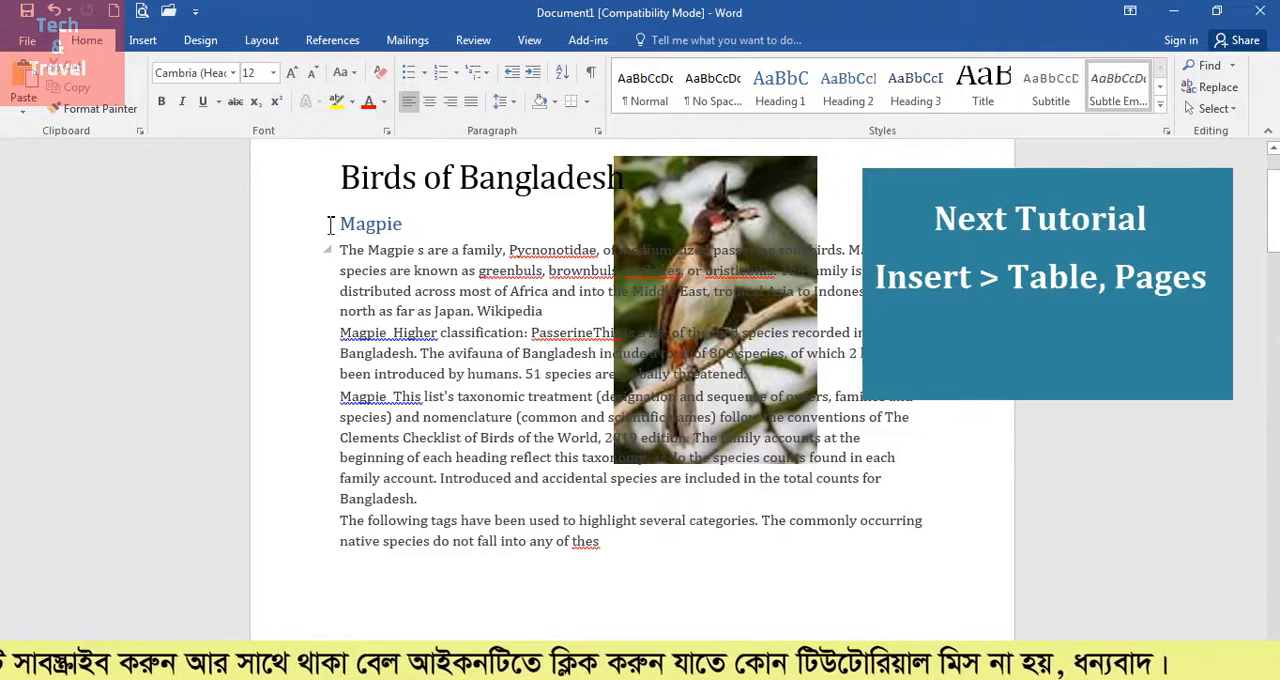
{"action": "left_click", "coordinate": [142, 42]}
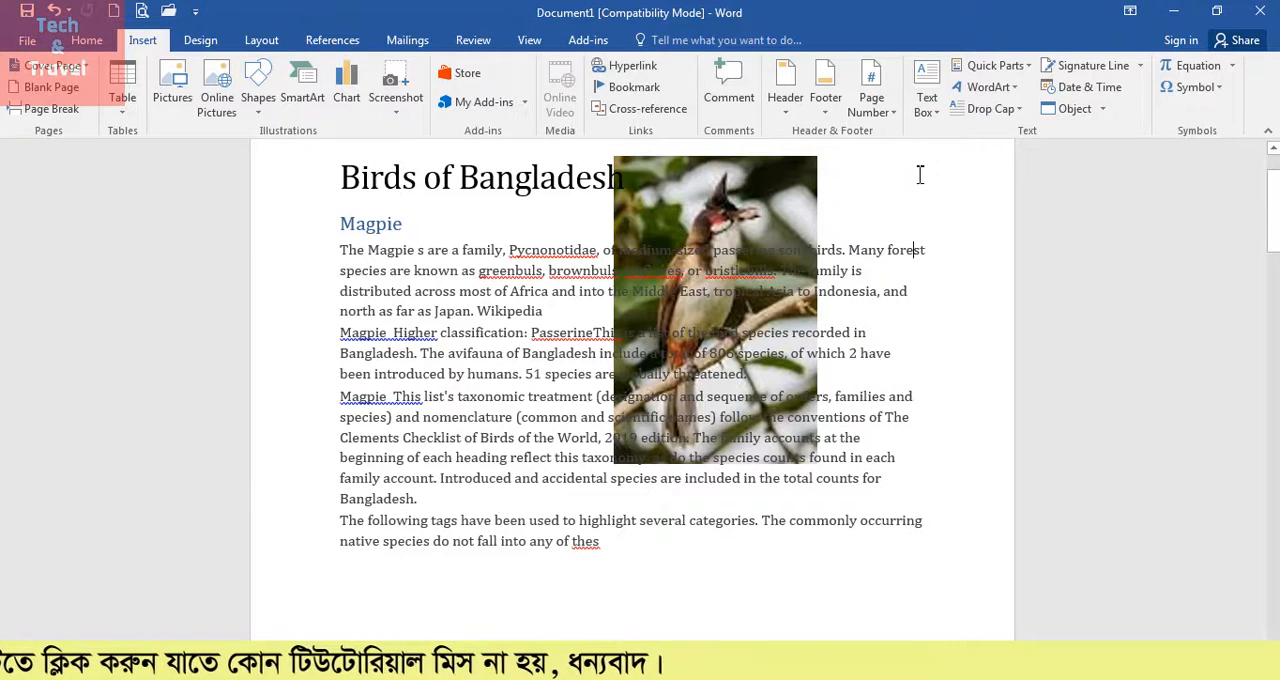
{"action": "left_click", "coordinate": [87, 41]}
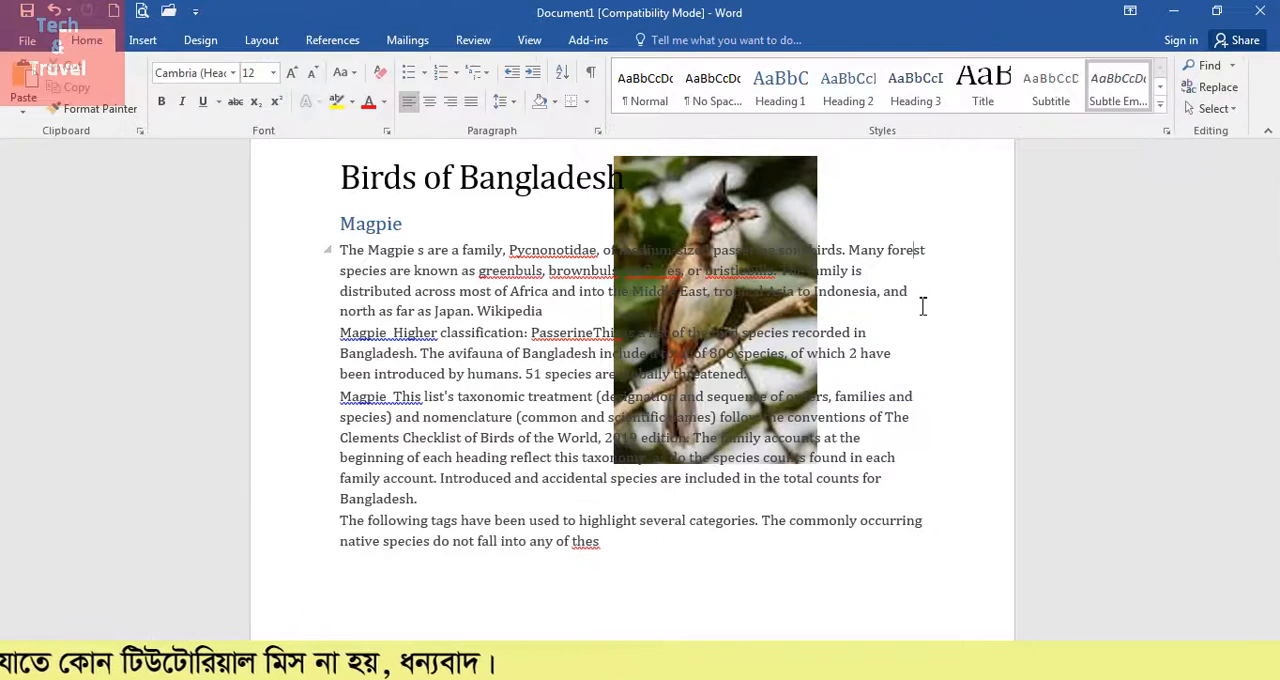